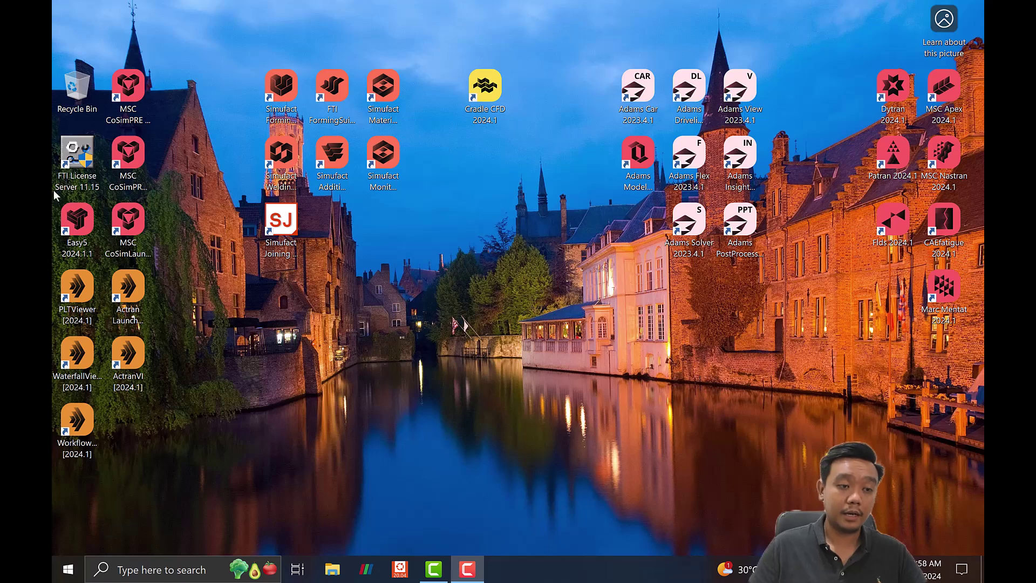
pyautogui.click(129, 358)
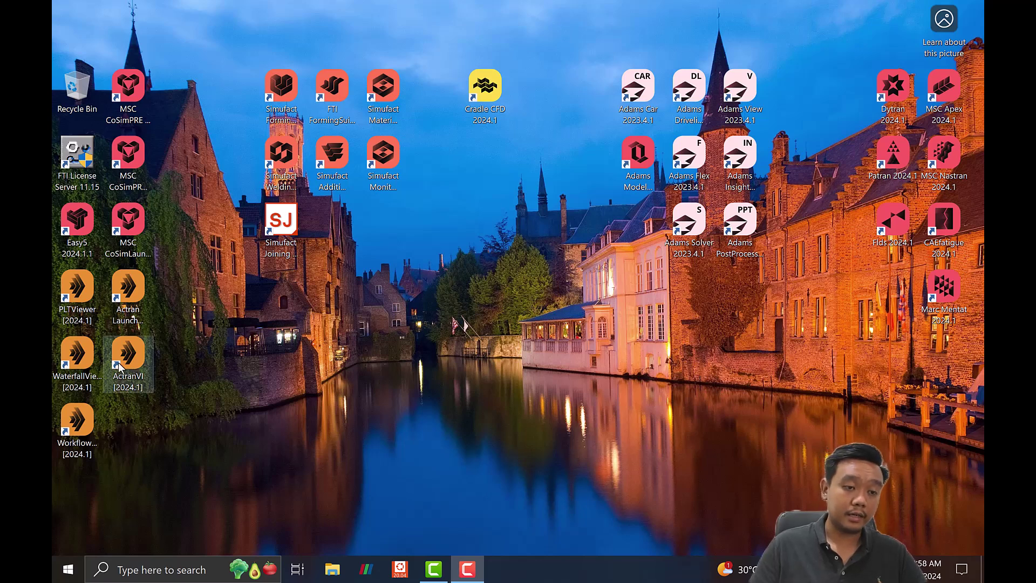
pyautogui.click(246, 317)
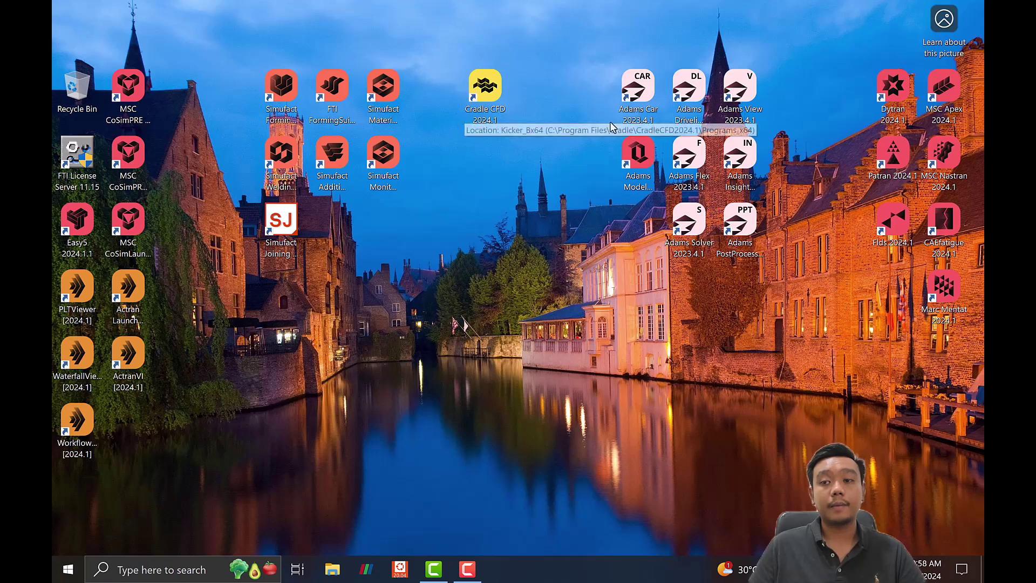
# Launch MSC Apex 2024.1 and close its start-up tutorial window.
pyautogui.doubleClick(947, 94)
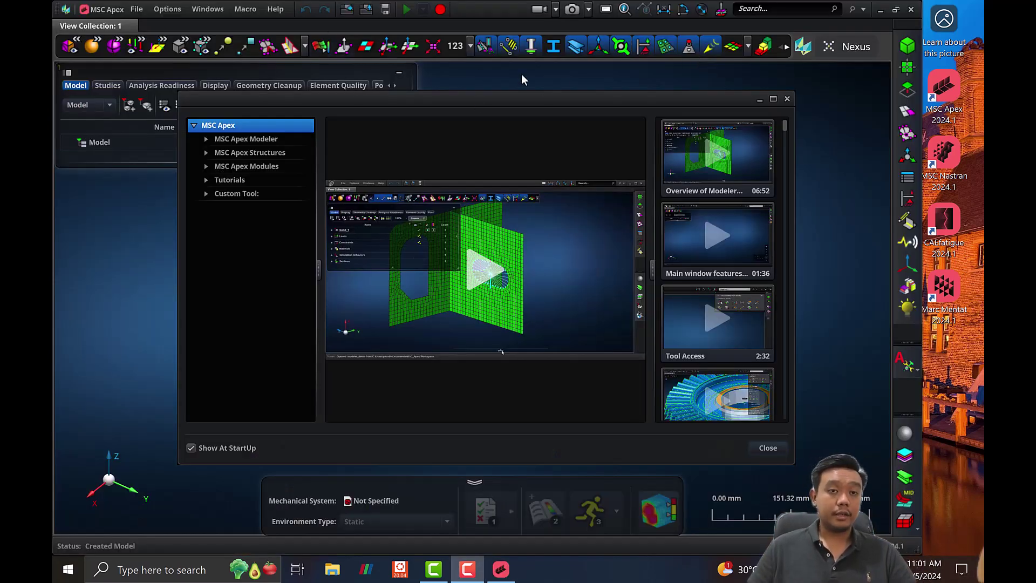
pyautogui.click(787, 99)
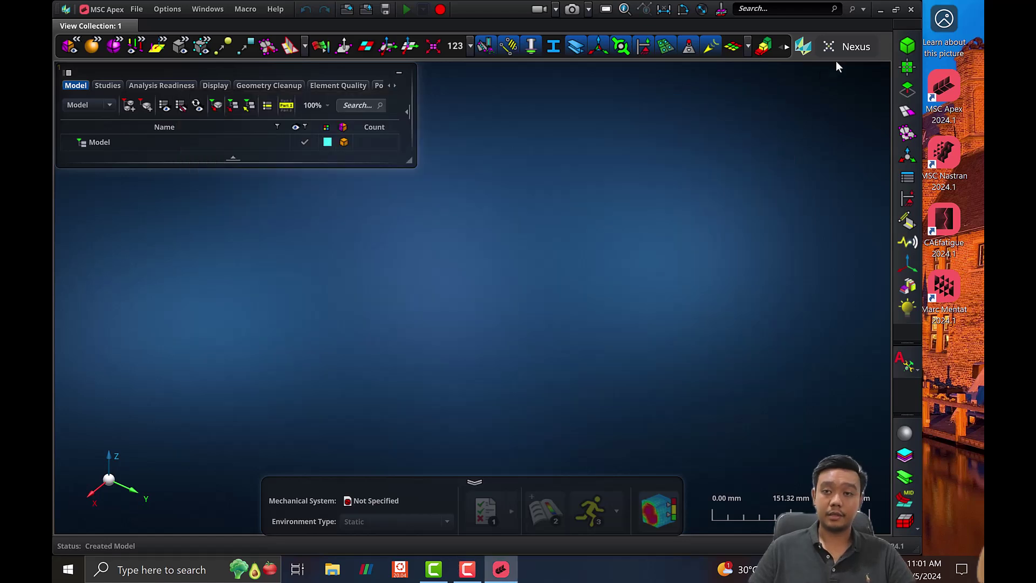
# Import the geometry file simple-speaker.x_t from C:\project\actran\simple-sphere with Clean on Import enabled.
pyautogui.click(133, 11)
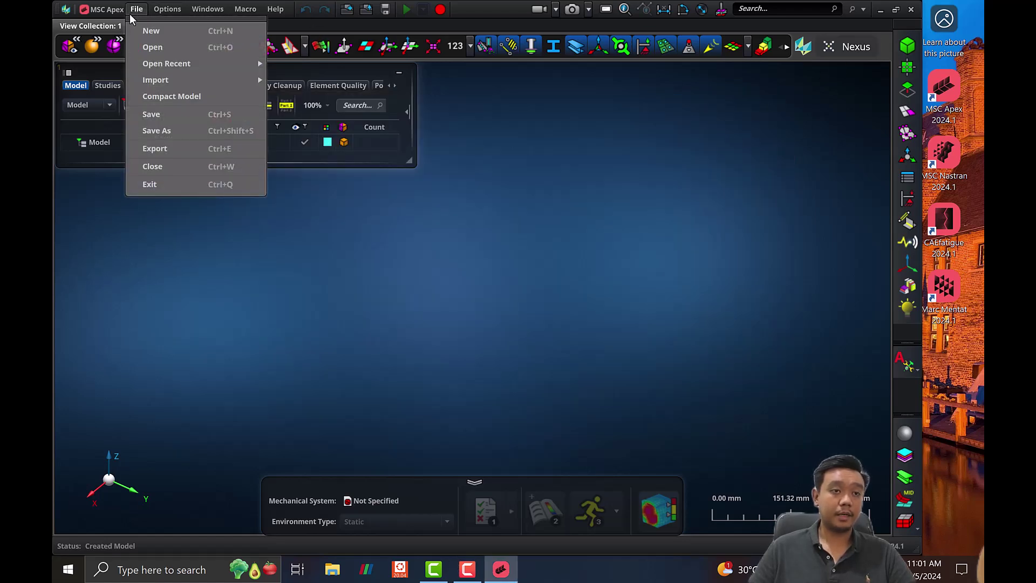
pyautogui.moveTo(187, 82)
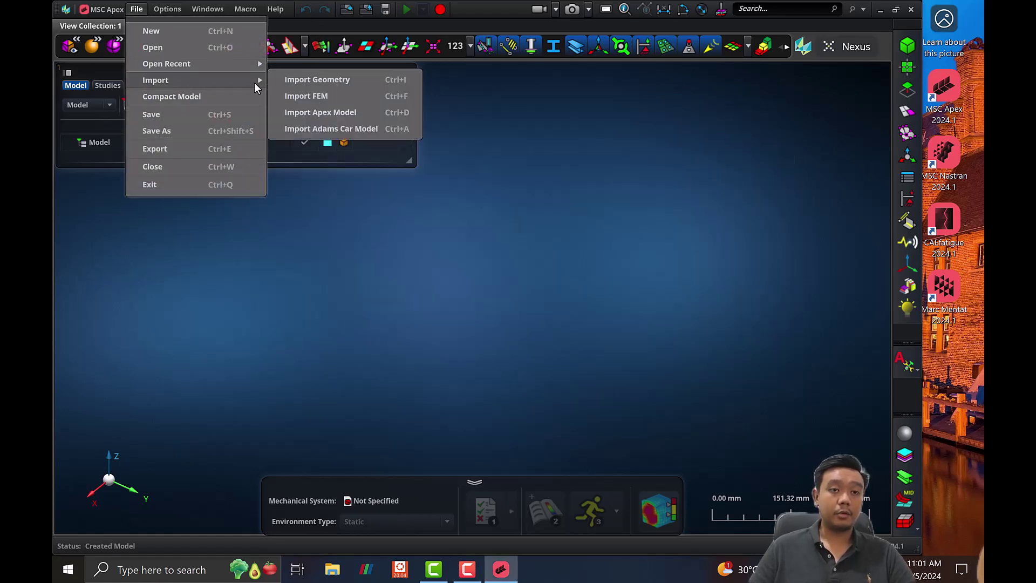
pyautogui.click(324, 82)
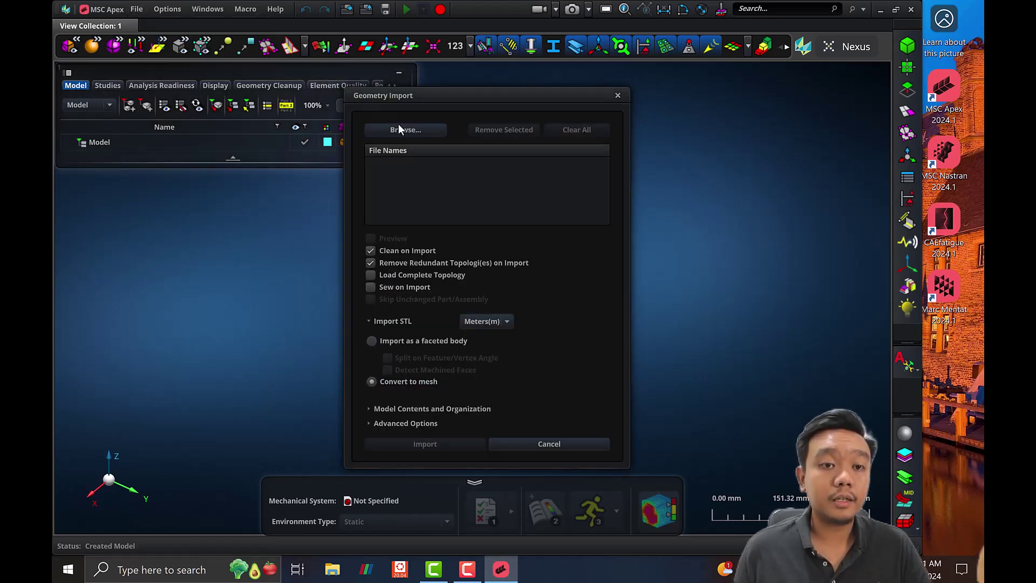
pyautogui.click(408, 129)
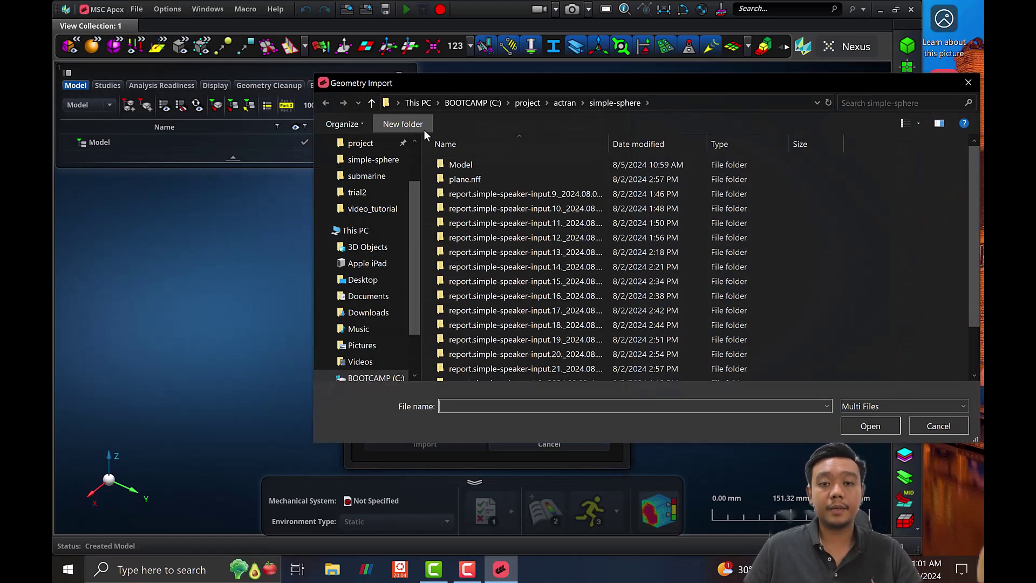
pyautogui.click(892, 410)
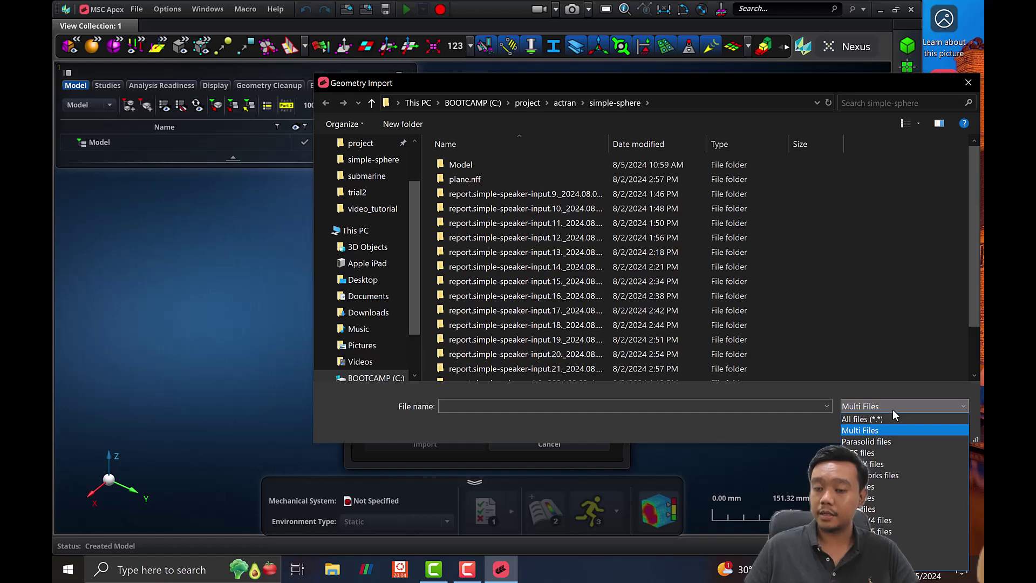
pyautogui.click(819, 91)
pyautogui.moveTo(695, 82); pyautogui.dragTo(514, 97)
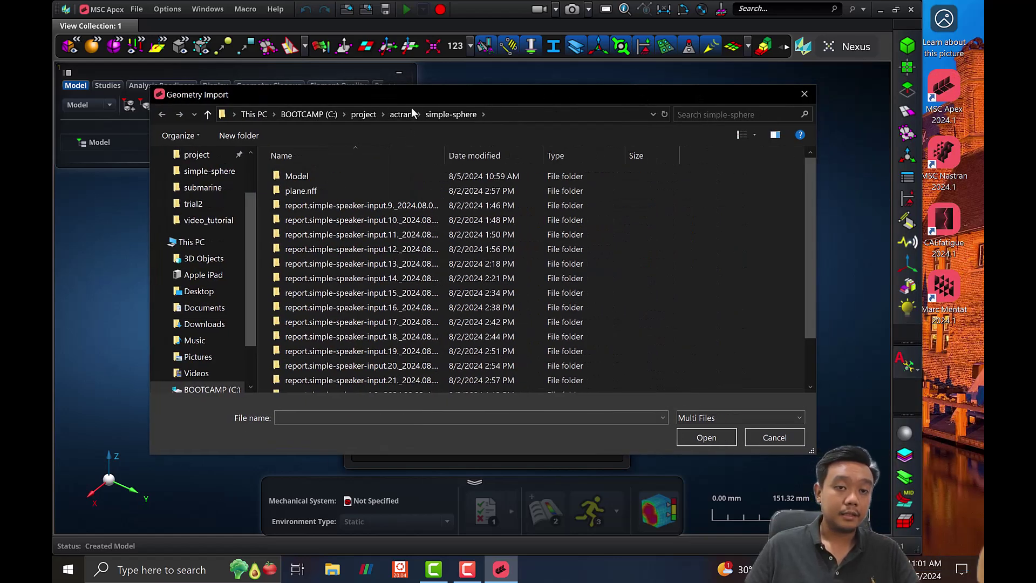
pyautogui.scroll(-2, 405, 264)
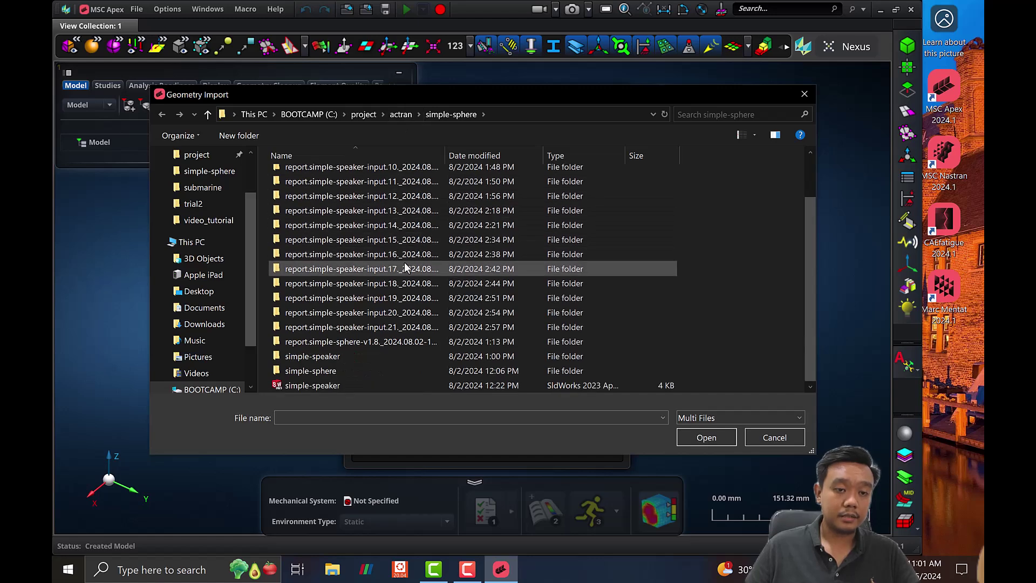
pyautogui.click(381, 385)
pyautogui.click(715, 436)
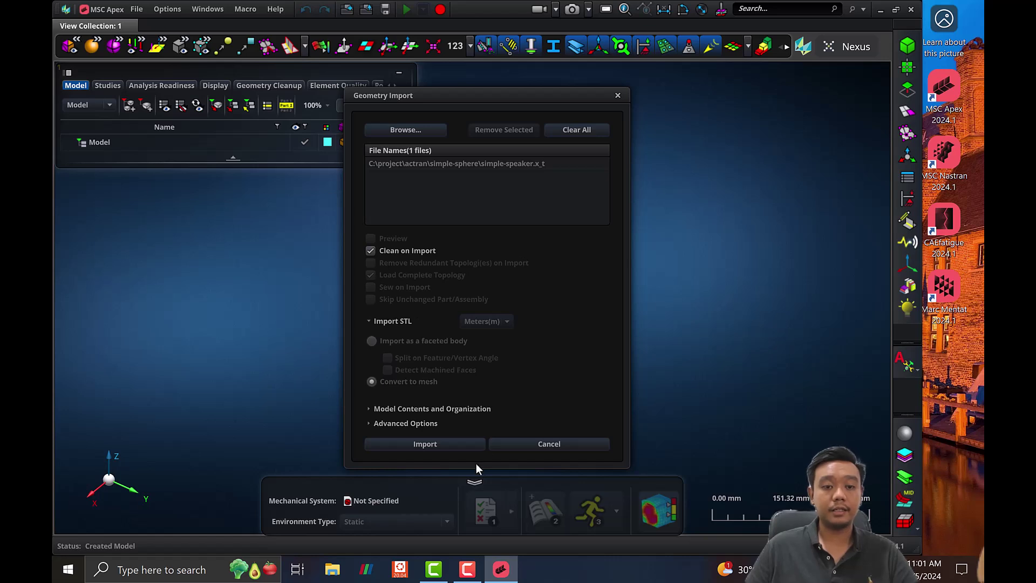
pyautogui.click(449, 442)
pyautogui.moveTo(694, 333); pyautogui.dragTo(740, 290, button='middle')
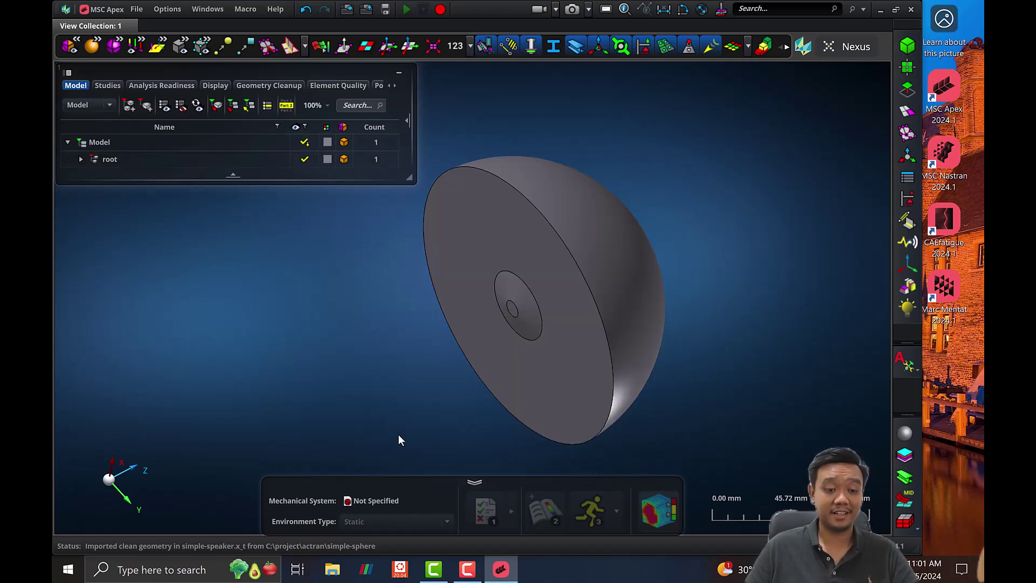
# Open Paint and place its window over the middle of the model view.
pyautogui.click(187, 570)
pyautogui.write('pai')
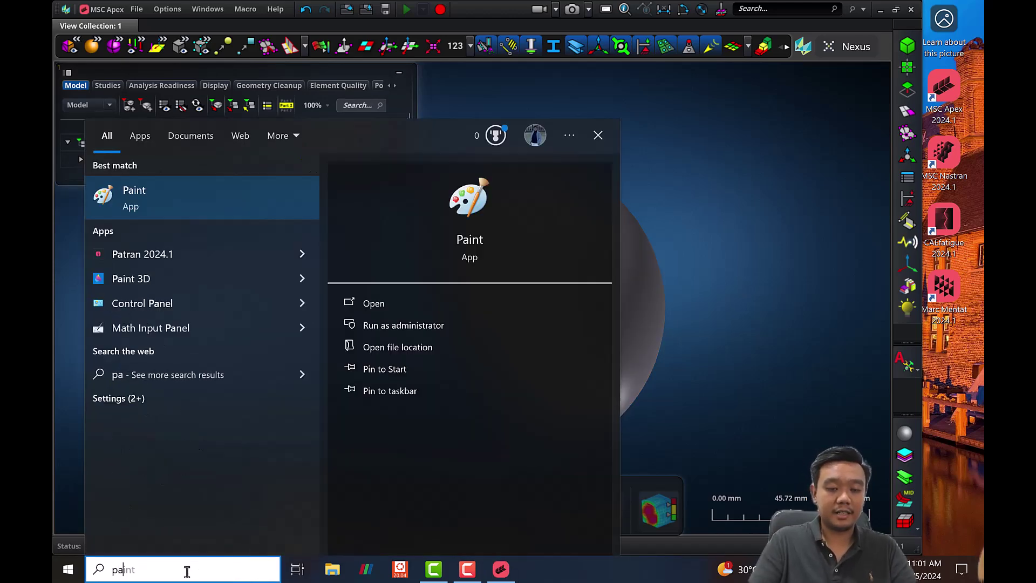
pyautogui.click(153, 195)
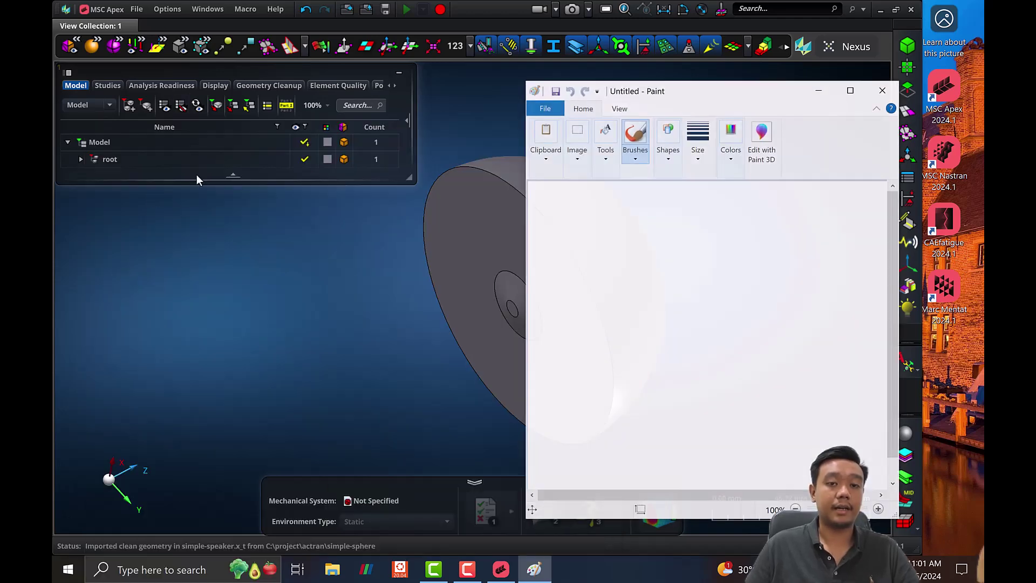
pyautogui.moveTo(692, 92); pyautogui.dragTo(465, 91)
# Sketch the black side profile of a speaker with its rear magnet, flared cone and small centre cap.
pyautogui.moveTo(380, 289)
pyautogui.mouseDown()
pyautogui.moveTo(382, 325)
pyautogui.moveTo(382, 292)
pyautogui.moveTo(398, 289)
pyautogui.moveTo(394, 335)
pyautogui.moveTo(368, 331)
pyautogui.mouseUp()
pyautogui.moveTo(404, 287); pyautogui.dragTo(440, 260)
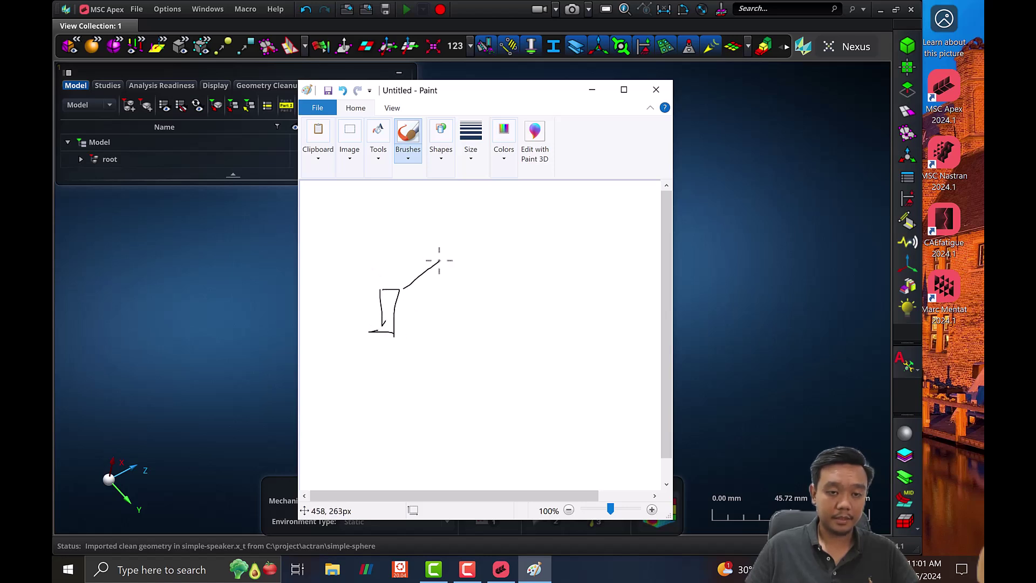
pyautogui.moveTo(389, 331); pyautogui.dragTo(448, 378)
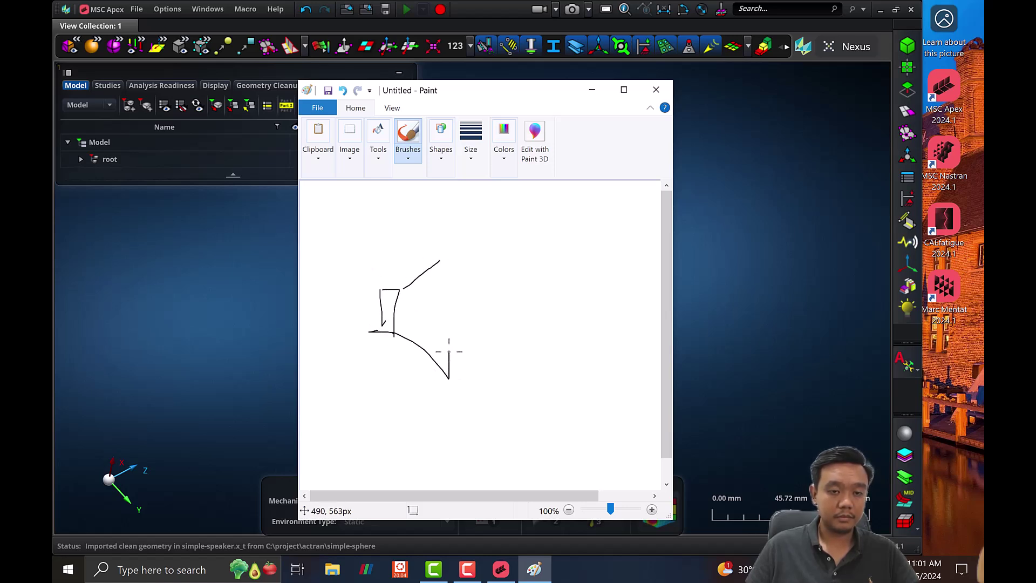
pyautogui.hotkey('ctrl', 'z')
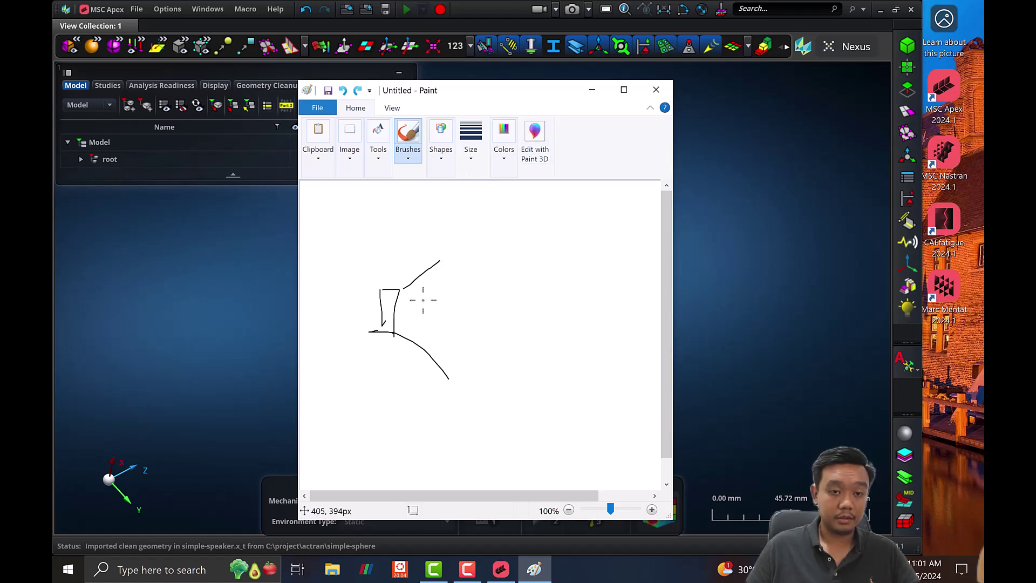
pyautogui.moveTo(440, 260)
pyautogui.mouseDown()
pyautogui.moveTo(453, 261)
pyautogui.moveTo(424, 297)
pyautogui.moveTo(425, 337)
pyautogui.moveTo(454, 383)
pyautogui.mouseUp()
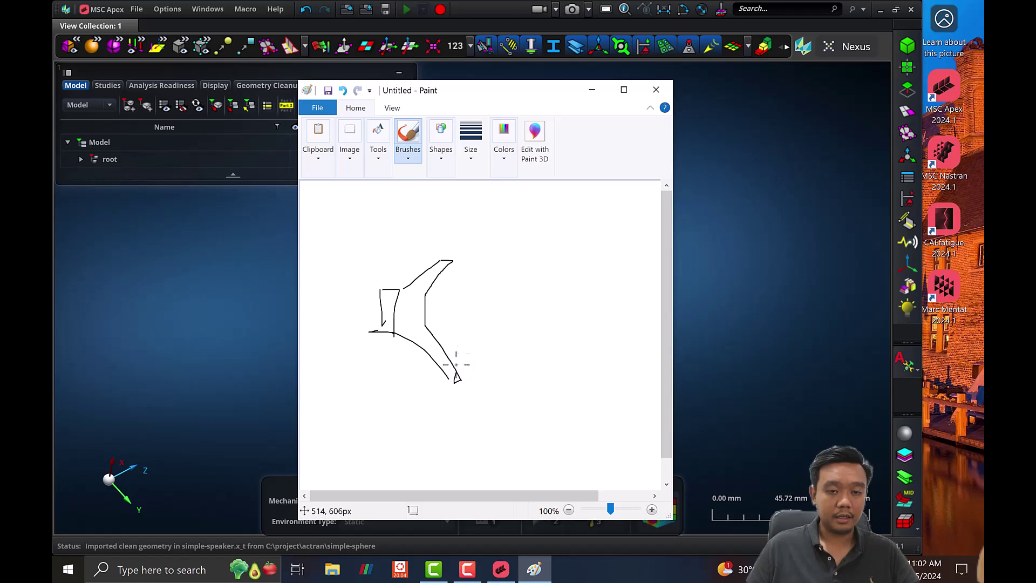
pyautogui.moveTo(427, 295)
pyautogui.mouseDown()
pyautogui.moveTo(435, 315)
pyautogui.moveTo(425, 321)
pyautogui.mouseUp()
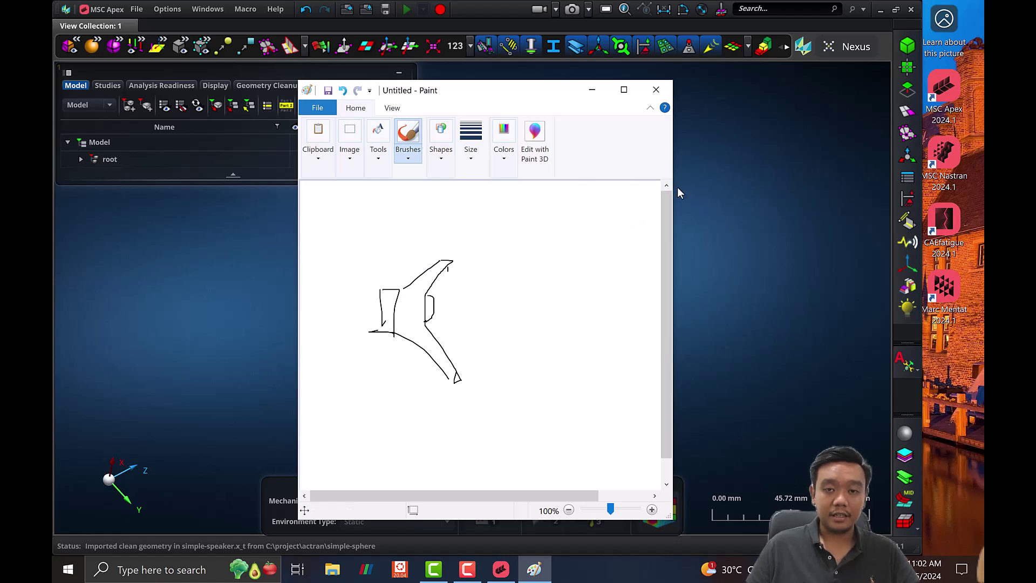
# Widen the Paint window and draw three yellow sound-wave arcs in front of the speaker.
pyautogui.moveTo(674, 167); pyautogui.dragTo(777, 167)
pyautogui.hotkey('alt', 'Tab')
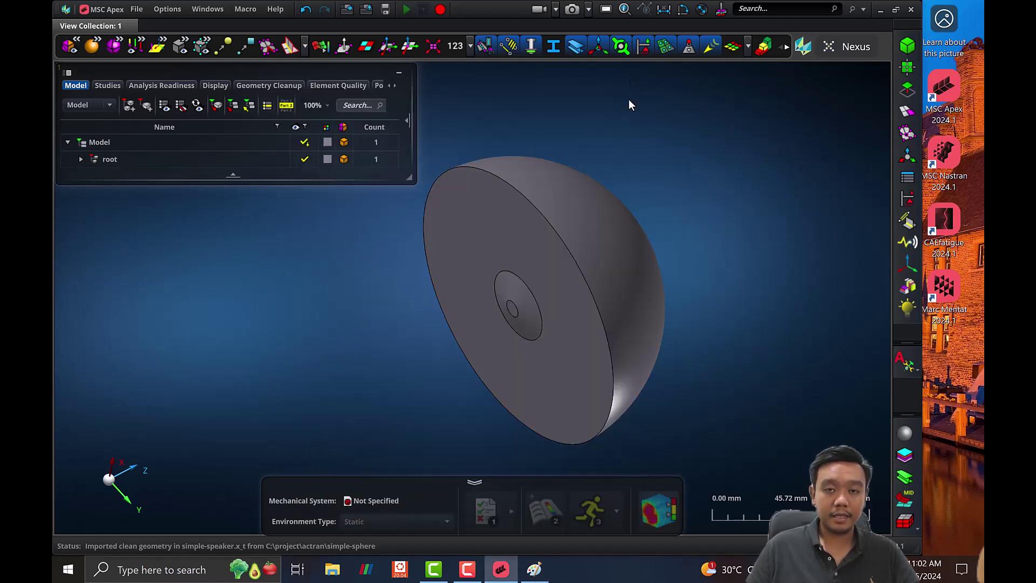
pyautogui.click(535, 569)
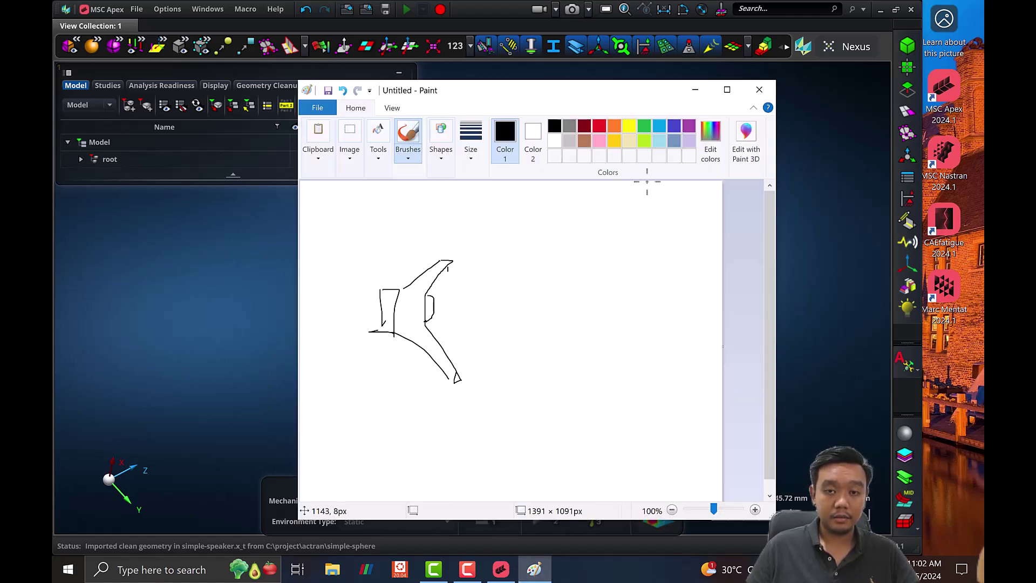
pyautogui.click(629, 126)
pyautogui.moveTo(448, 290)
pyautogui.mouseDown()
pyautogui.moveTo(465, 303)
pyautogui.moveTo(459, 322)
pyautogui.mouseUp()
pyautogui.moveTo(482, 280); pyautogui.dragTo(502, 354)
pyautogui.moveTo(543, 264); pyautogui.dragTo(564, 335)
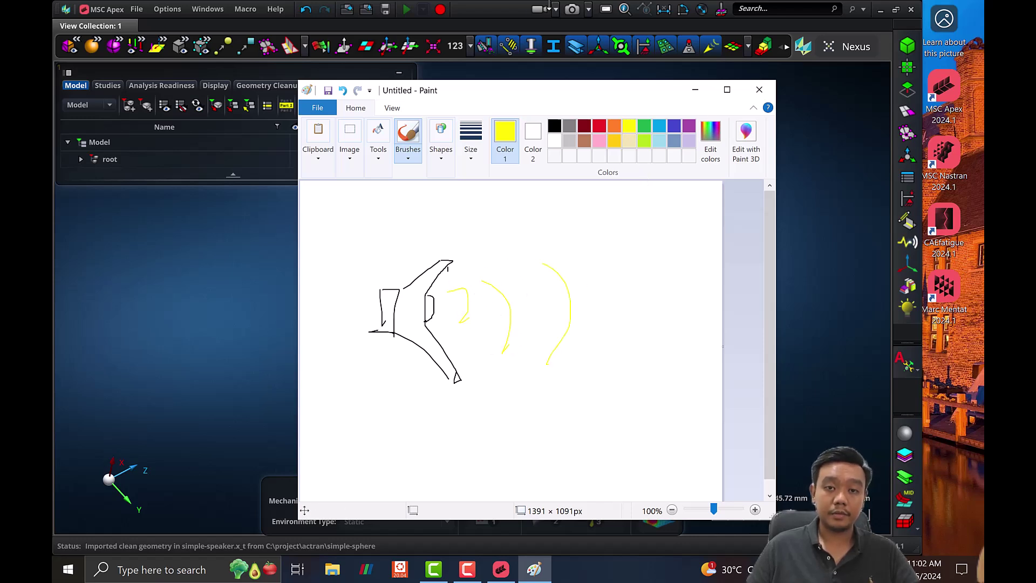
# Outline the large rounded air domain in front of the speaker in indigo.
pyautogui.click(674, 126)
pyautogui.moveTo(458, 380); pyautogui.dragTo(453, 454)
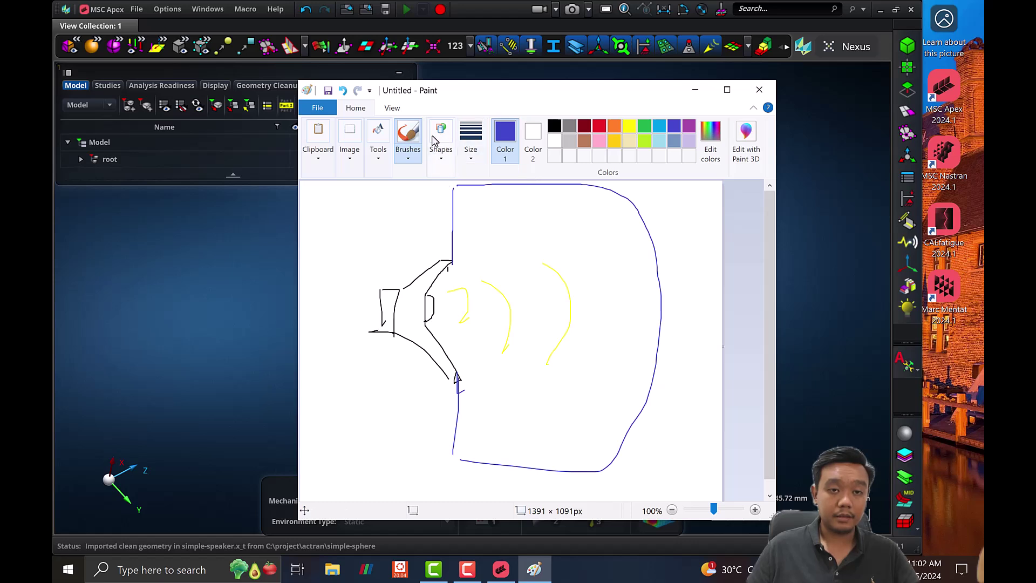
# Try to fill the outlined air domain with indigo, then undo the fill.
pyautogui.click(381, 134)
pyautogui.click(512, 214)
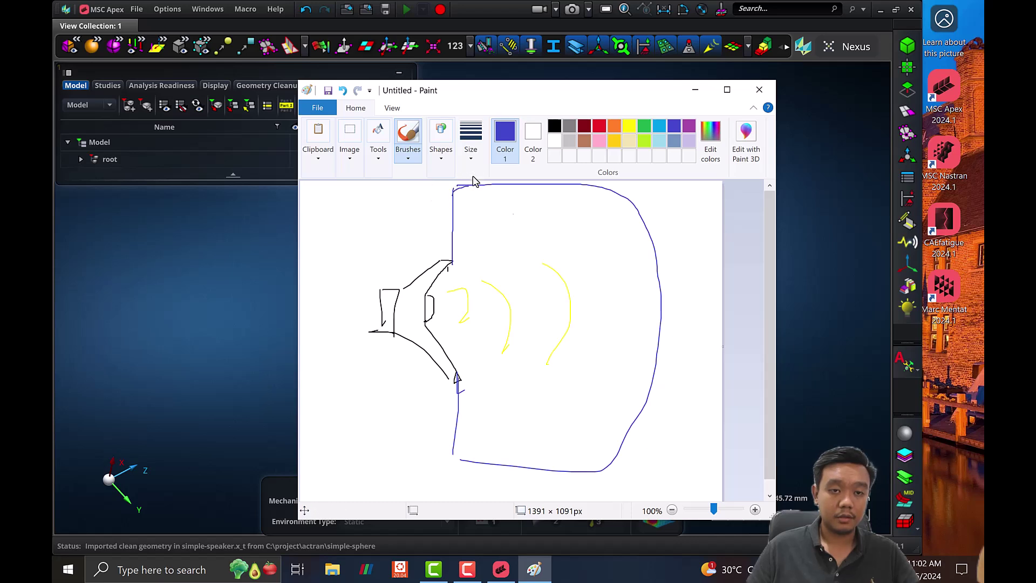
pyautogui.click(378, 141)
pyautogui.click(512, 221)
pyautogui.click(378, 141)
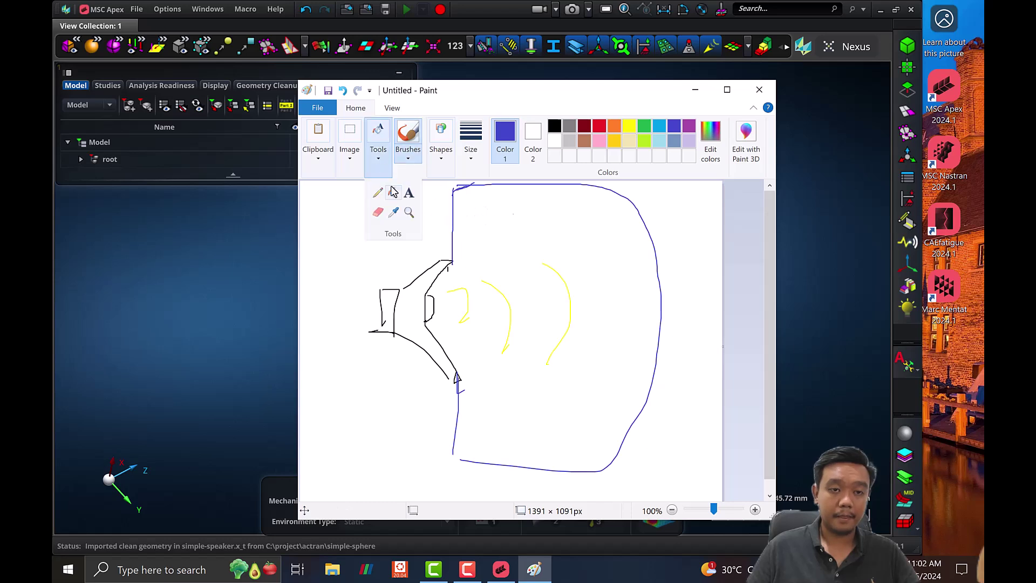
pyautogui.click(390, 190)
pyautogui.click(505, 204)
pyautogui.hotkey('ctrl', 'z')
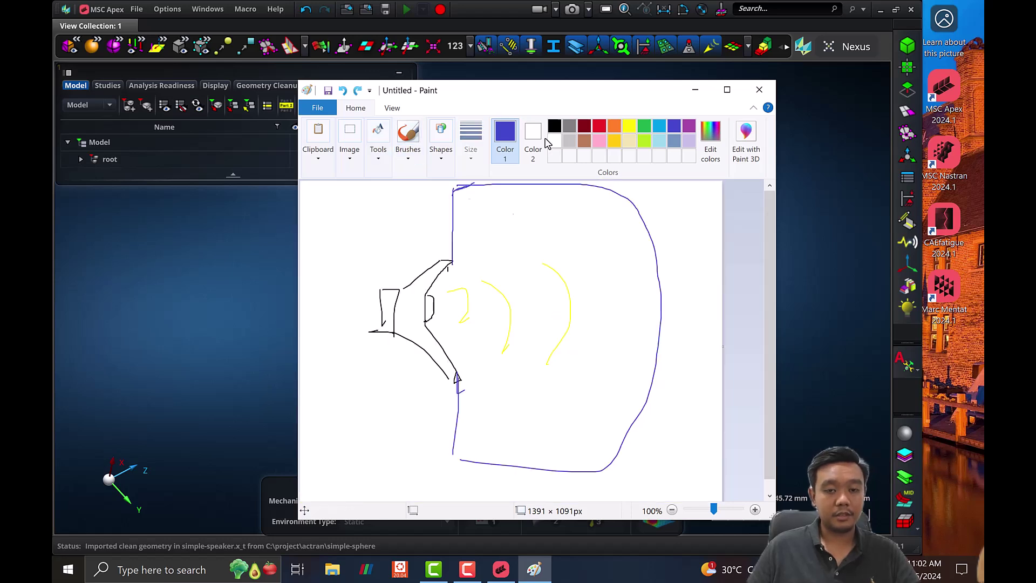
# Trace the speaker's inner cone and the domain's lower straight edge in indigo with the brush.
pyautogui.click(422, 142)
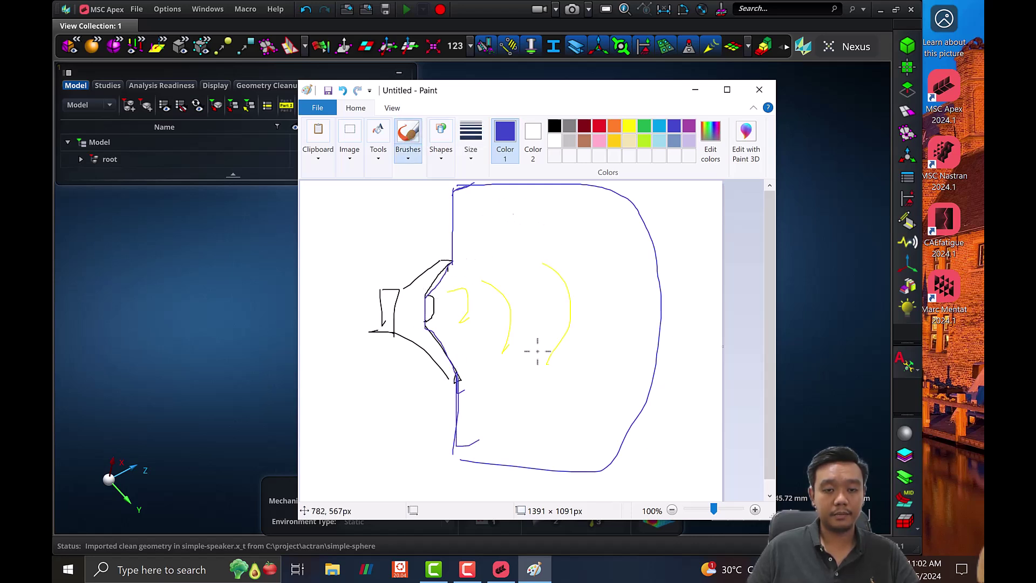
# Try hatching the air domain with diagonal indigo strokes, then undo the strokes.
pyautogui.moveTo(523, 224); pyautogui.dragTo(432, 302)
pyautogui.moveTo(591, 278); pyautogui.dragTo(518, 340)
pyautogui.moveTo(626, 302); pyautogui.dragTo(590, 371)
pyautogui.hotkey('ctrl', 'z')
pyautogui.hotkey('ctrl', 'z')
pyautogui.hotkey('ctrl', 'z')
pyautogui.hotkey('ctrl', 'z')
# Switch back to MSC Apex and examine the imported hemisphere's flat face, central recess and dome from several angles.
pyautogui.click(824, 28)
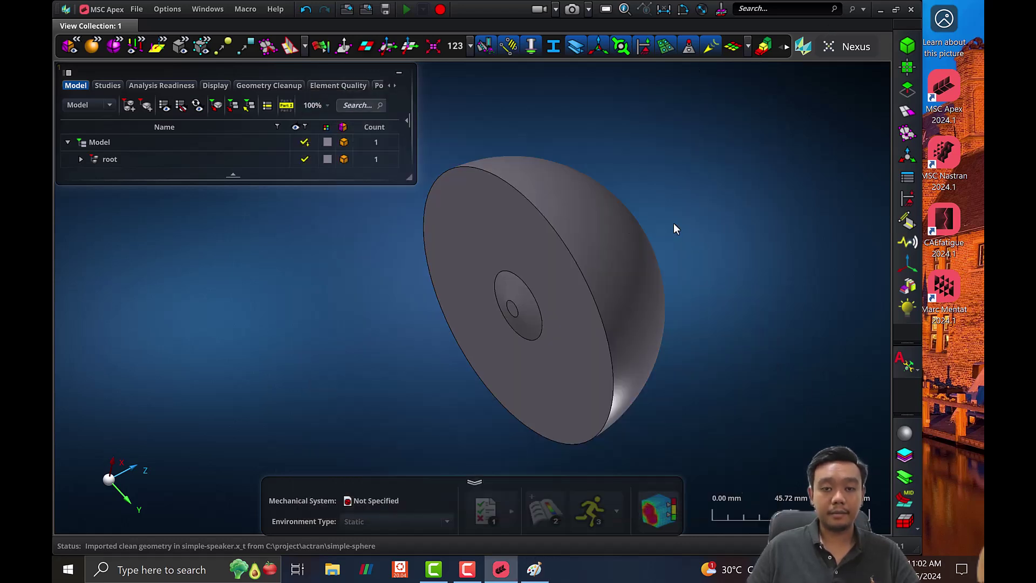
pyautogui.moveTo(715, 287); pyautogui.dragTo(721, 275, button='middle')
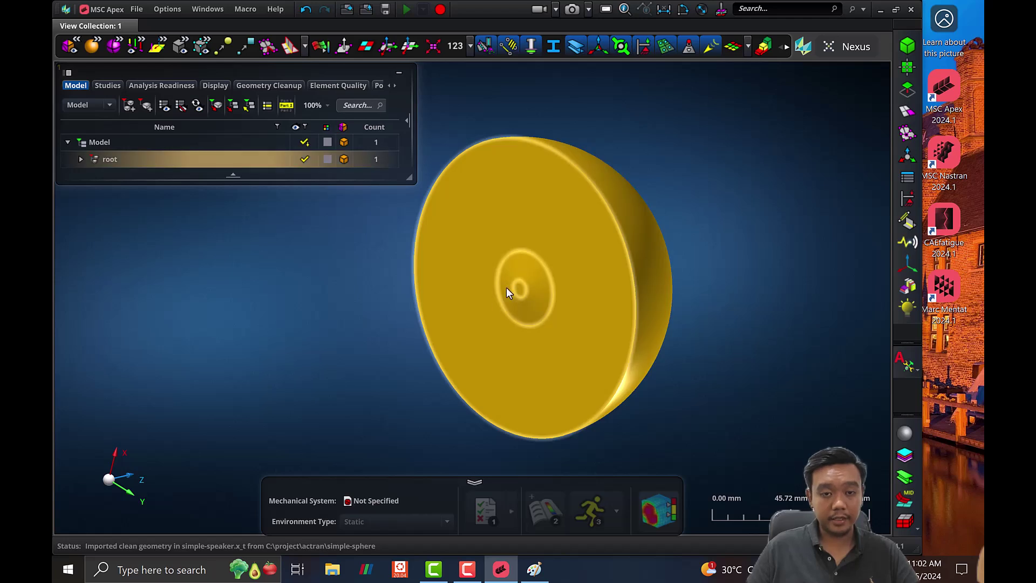
pyautogui.moveTo(744, 293); pyautogui.dragTo(558, 272, button='middle')
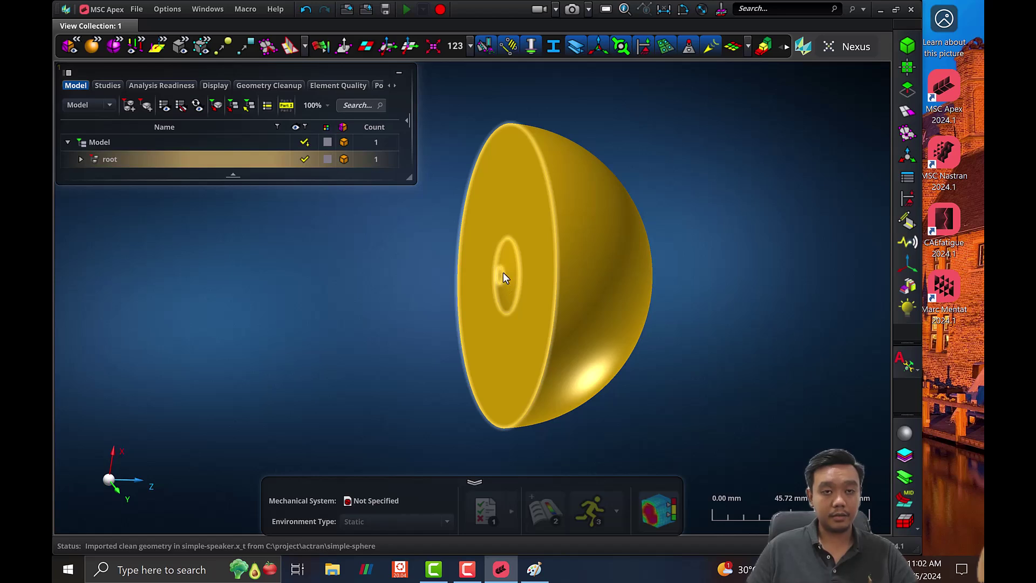
pyautogui.moveTo(778, 223); pyautogui.dragTo(714, 227, button='middle')
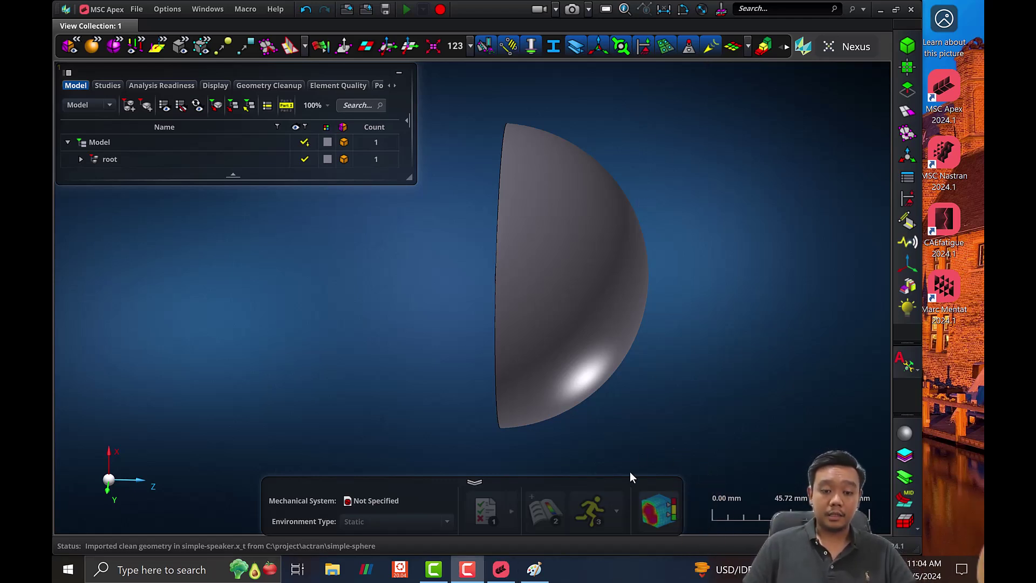
# Return to the Paint sketch and add two long orange wave arcs across the domain and two orange crosses outside it.
pyautogui.click(534, 571)
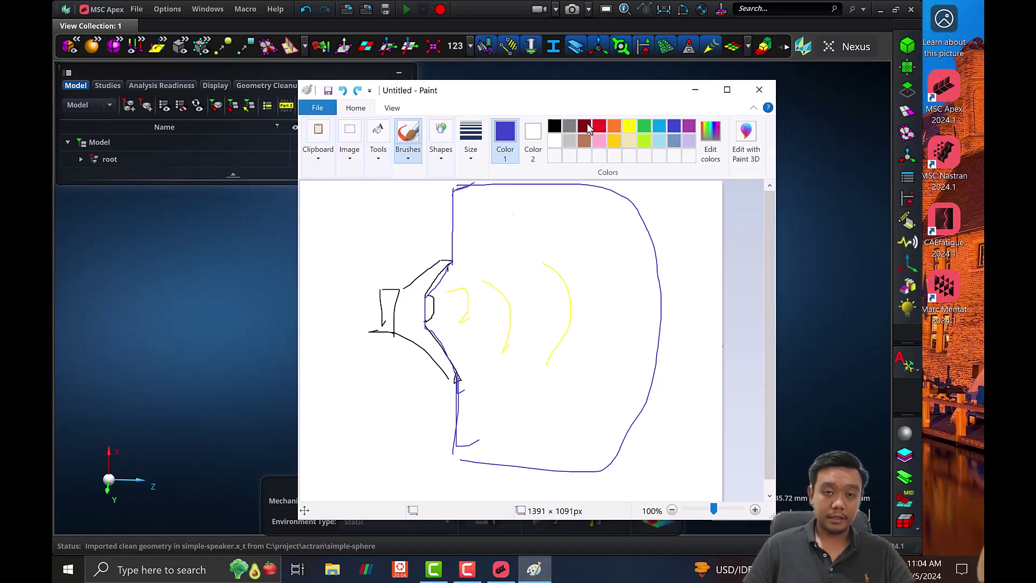
pyautogui.click(615, 127)
pyautogui.moveTo(454, 224)
pyautogui.mouseDown()
pyautogui.moveTo(519, 263)
pyautogui.moveTo(513, 372)
pyautogui.moveTo(457, 451)
pyautogui.mouseUp()
pyautogui.moveTo(573, 204)
pyautogui.mouseDown()
pyautogui.moveTo(618, 358)
pyautogui.moveTo(593, 457)
pyautogui.mouseUp()
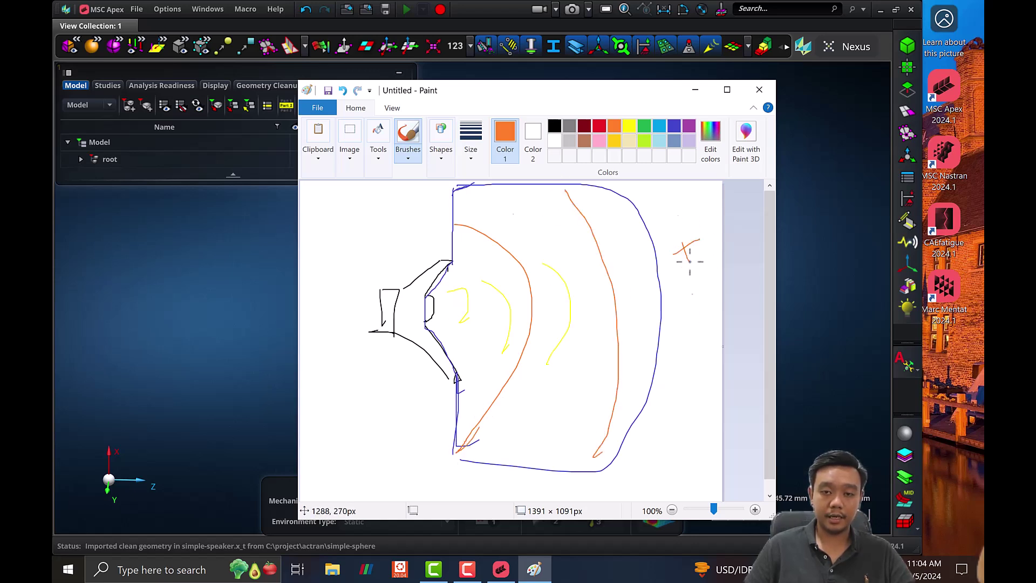
pyautogui.moveTo(672, 413); pyautogui.dragTo(707, 391)
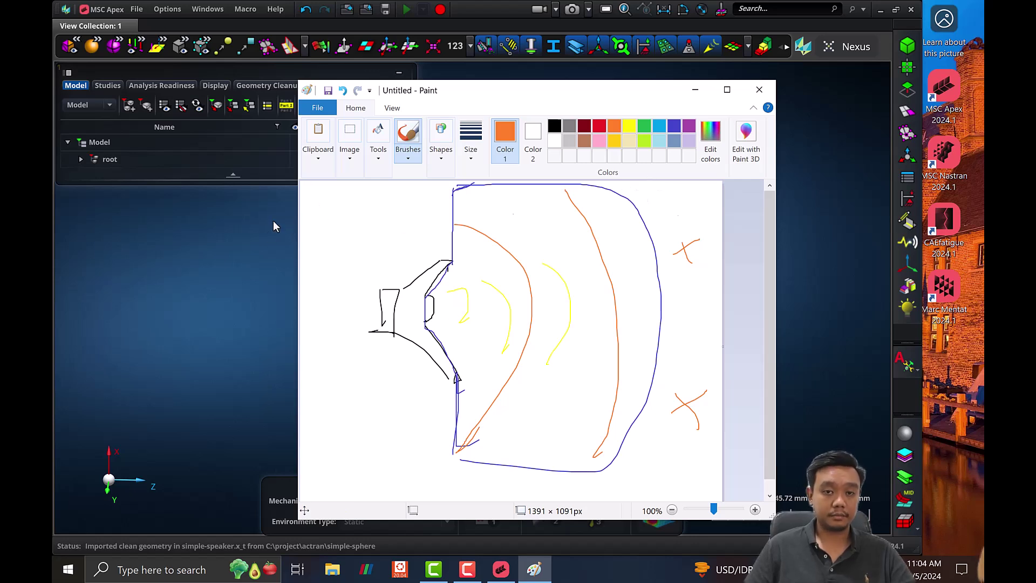
# Switch back to MSC Apex and examine the hemisphere's dome, flat face and central recess from several angles.
pyautogui.click(285, 257)
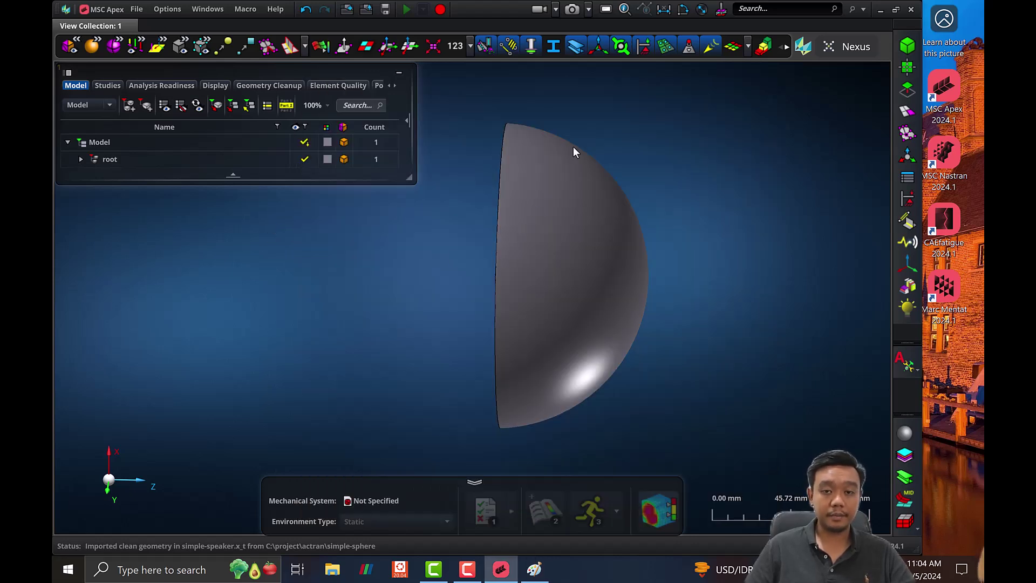
pyautogui.moveTo(650, 352); pyautogui.dragTo(704, 205, button='middle')
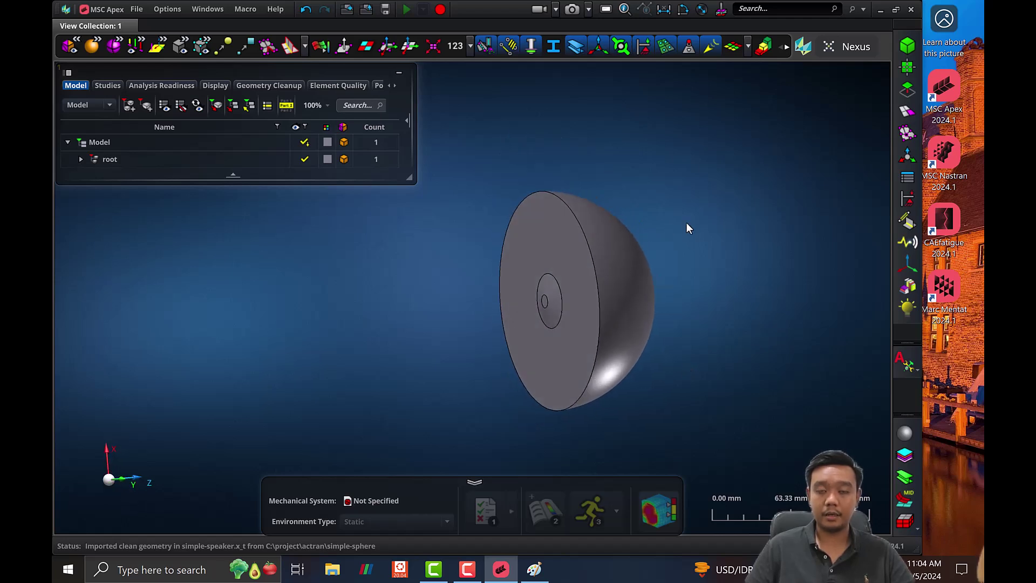
pyautogui.moveTo(679, 279); pyautogui.dragTo(641, 258, button='middle')
pyautogui.click(633, 253)
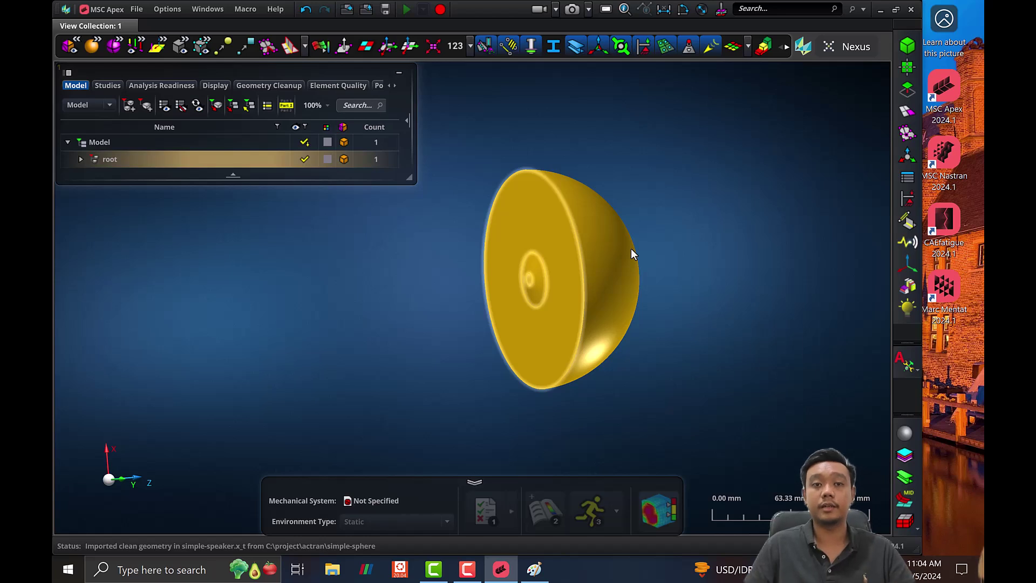
pyautogui.click(564, 163)
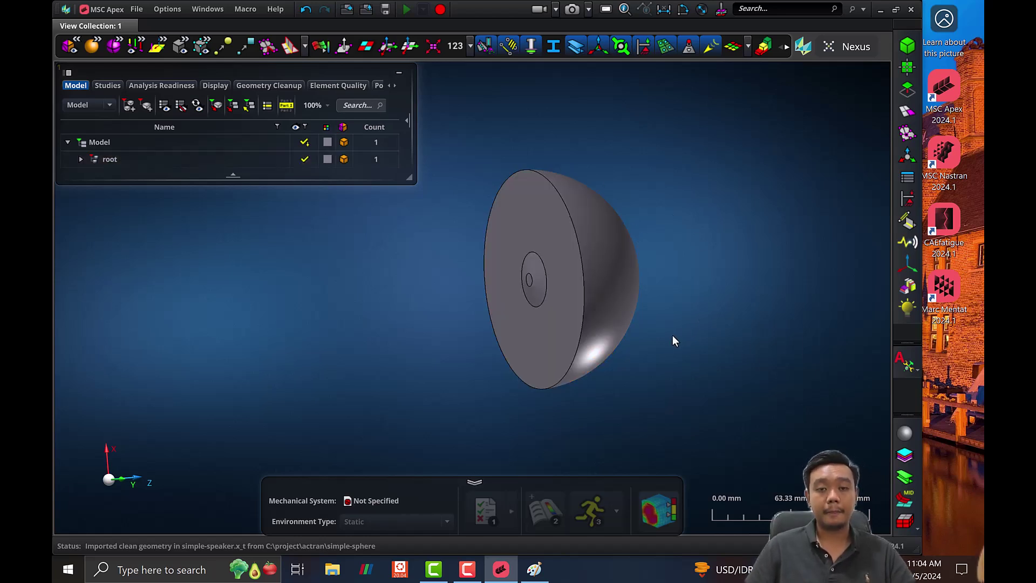
pyautogui.click(599, 265)
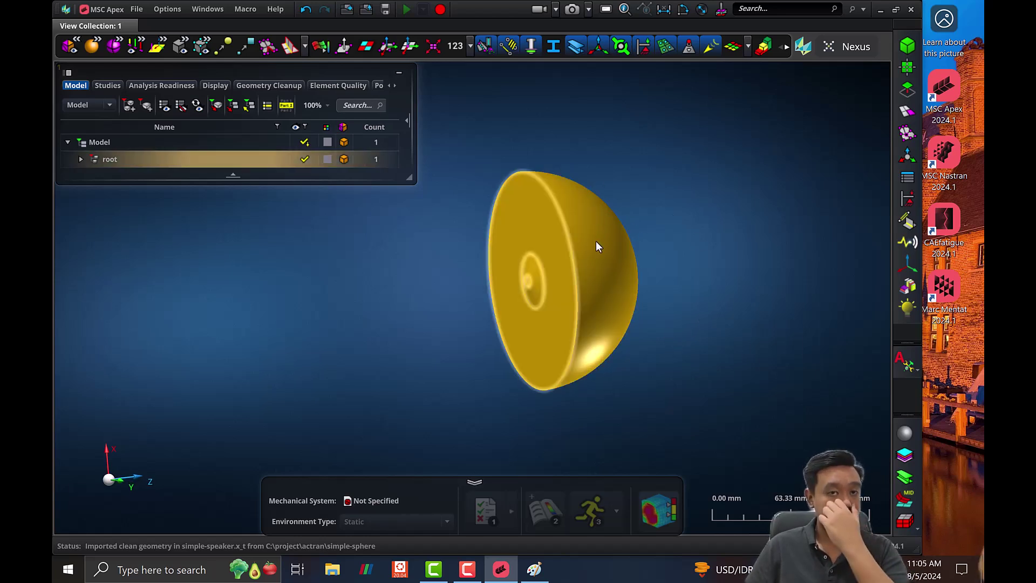
pyautogui.click(588, 156)
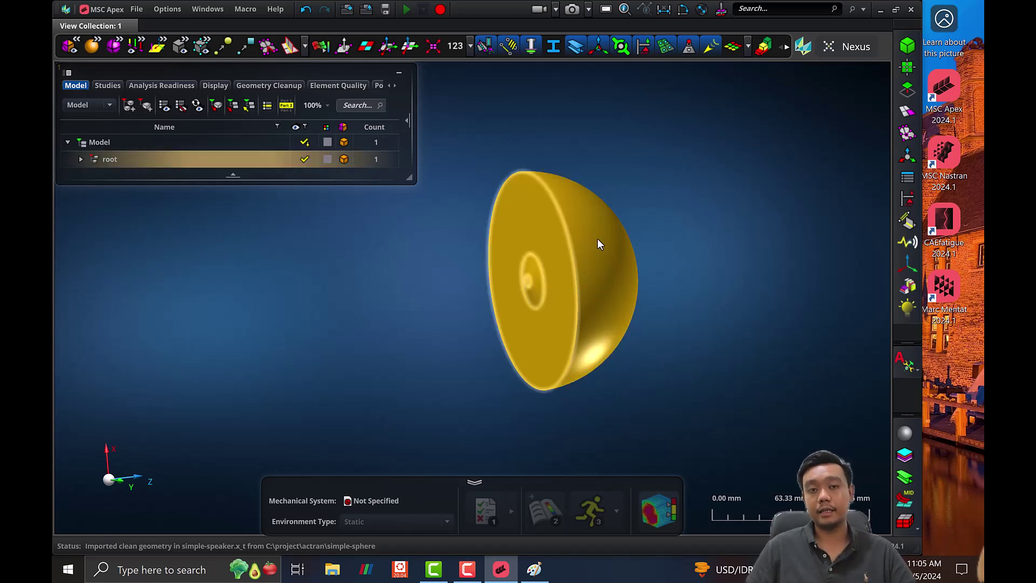
pyautogui.moveTo(690, 273); pyautogui.dragTo(727, 250, button='middle')
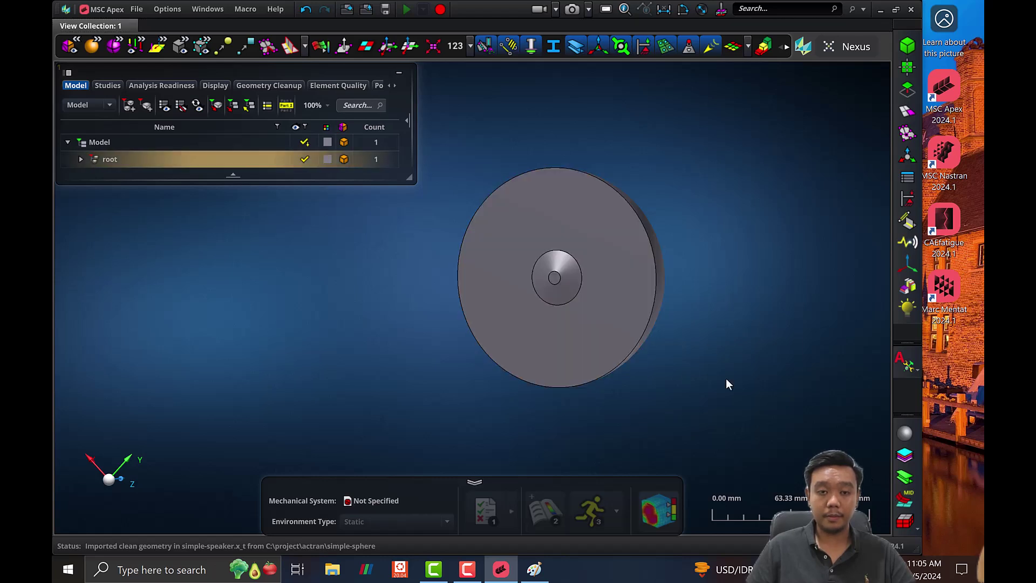
# Create a 2D element property and assign it to the central disc and cone faces of the speaker recess.
pyautogui.click(906, 498)
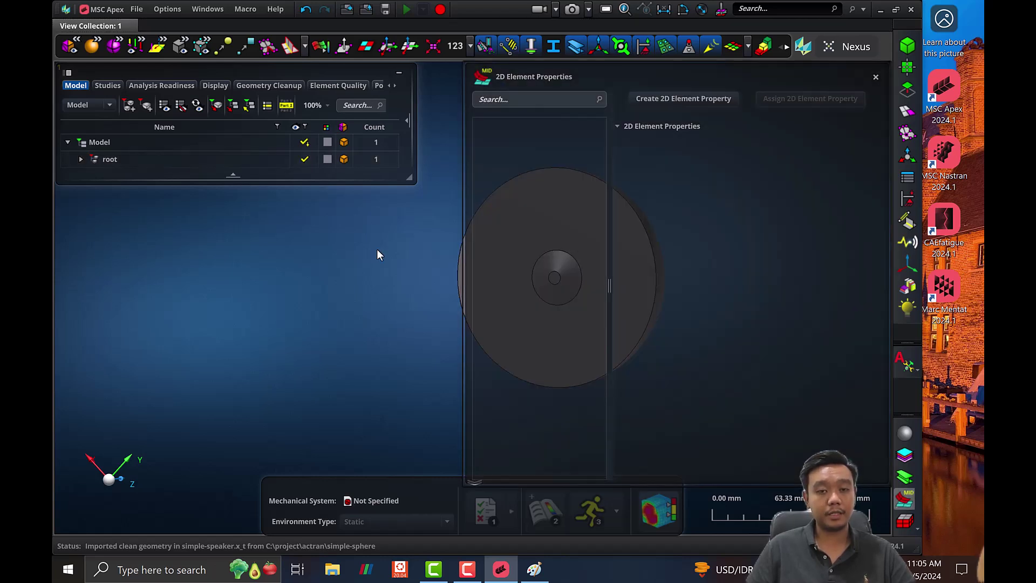
pyautogui.moveTo(401, 203); pyautogui.dragTo(438, 211, button='middle')
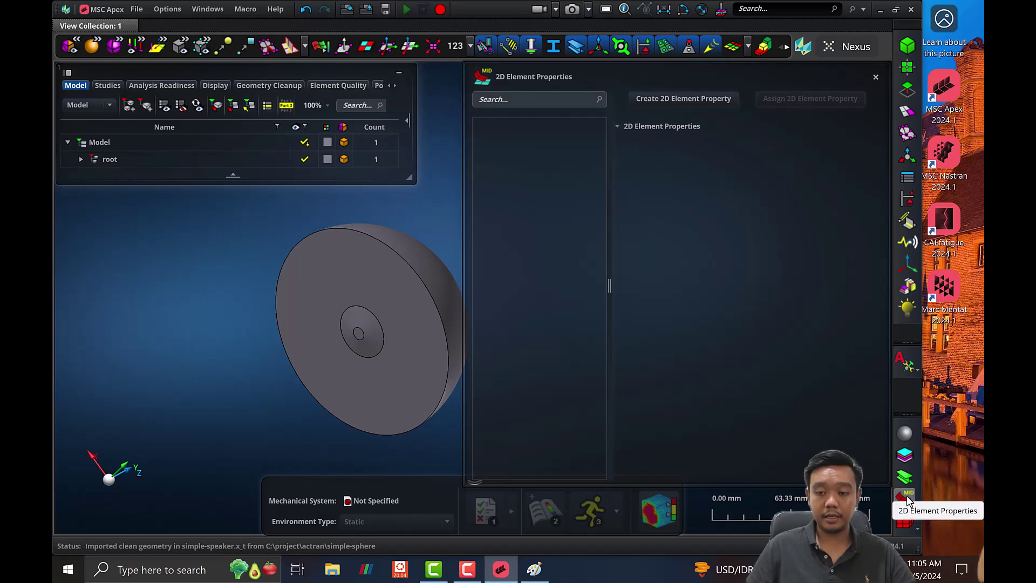
pyautogui.click(676, 100)
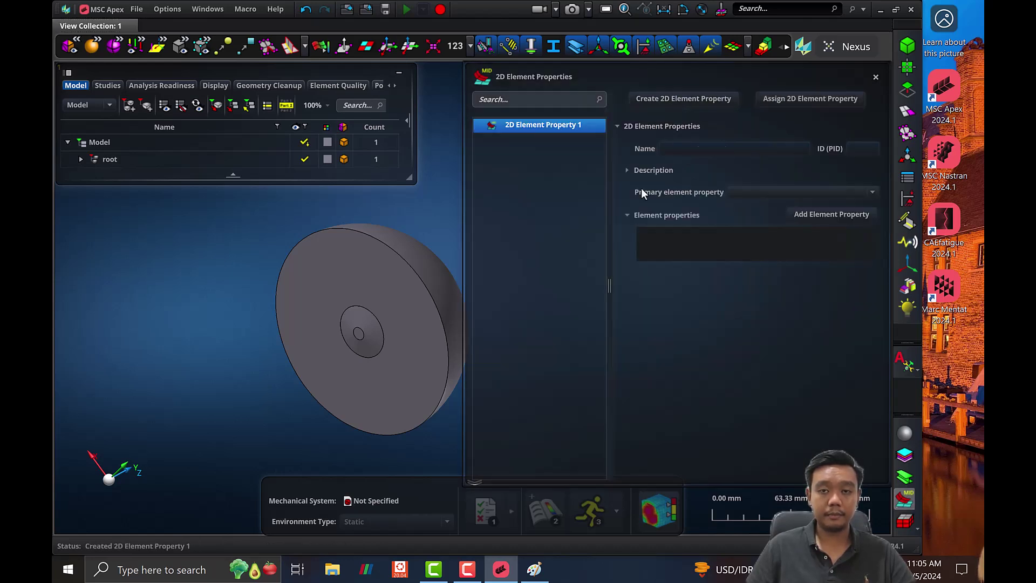
pyautogui.click(788, 104)
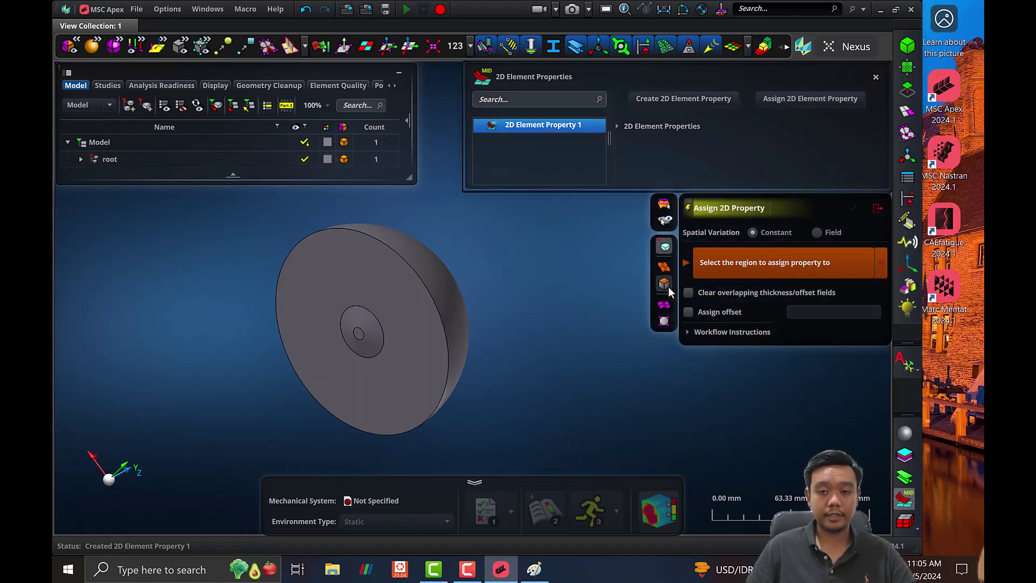
pyautogui.click(668, 287)
pyautogui.click(361, 346)
pyautogui.click(359, 340)
pyautogui.middleClick(557, 344)
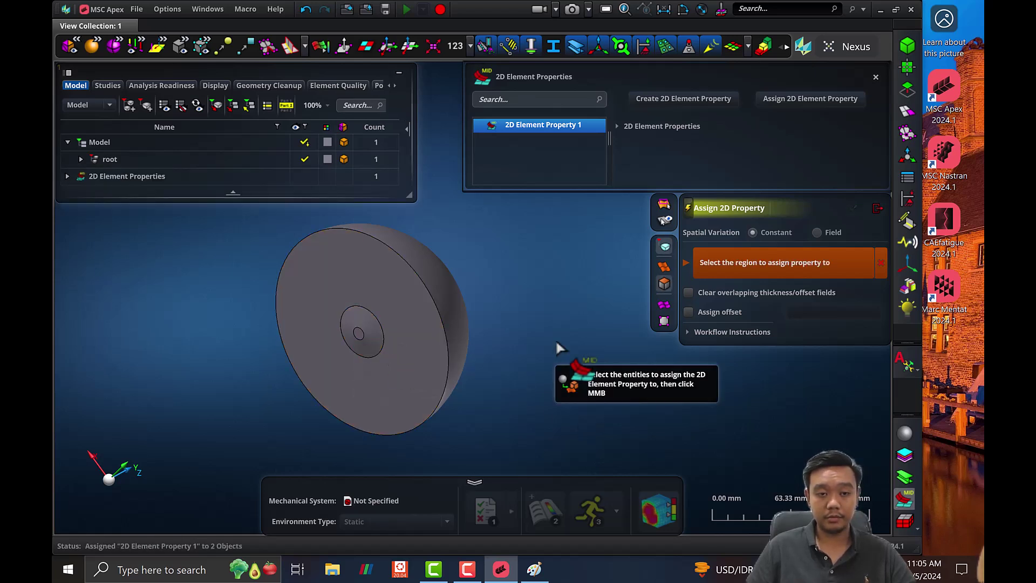
# Create a second 2D element property and assign it to the hemisphere's dome face.
pyautogui.click(659, 99)
pyautogui.click(793, 99)
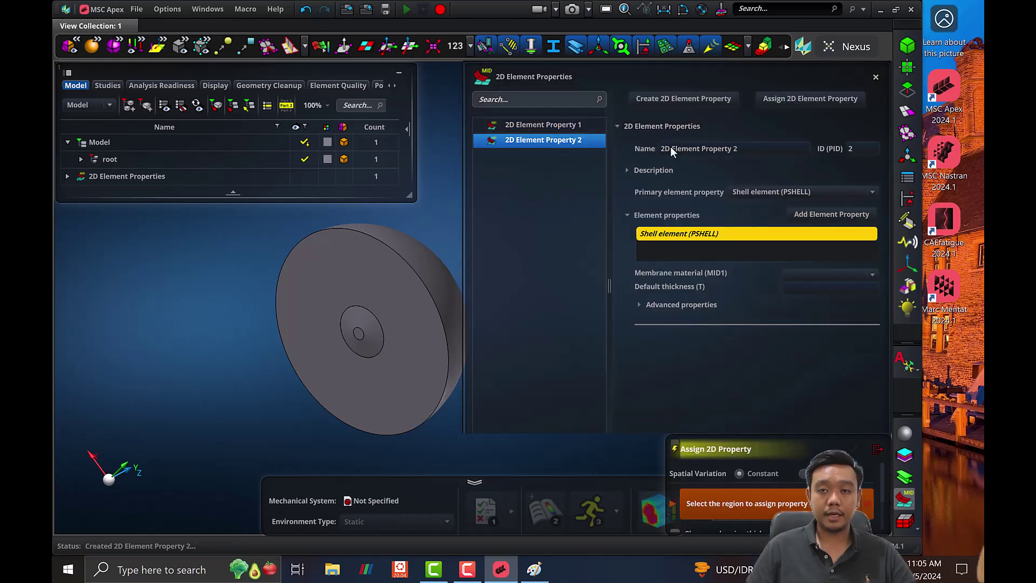
pyautogui.click(425, 256)
pyautogui.middleClick(426, 257)
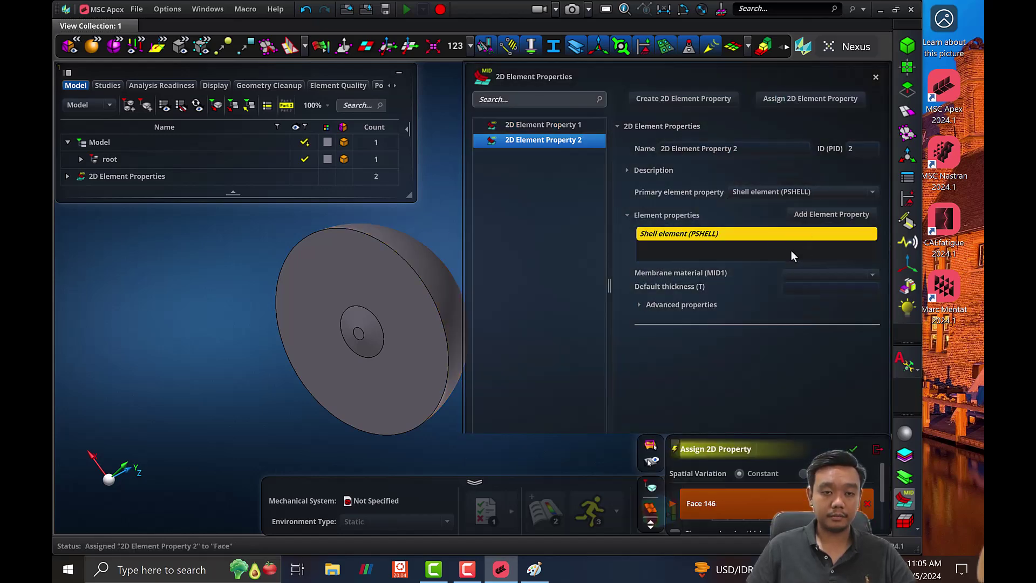
# Expand the 2D element properties in the model tree and close the 2D element property editor.
pyautogui.click(74, 179)
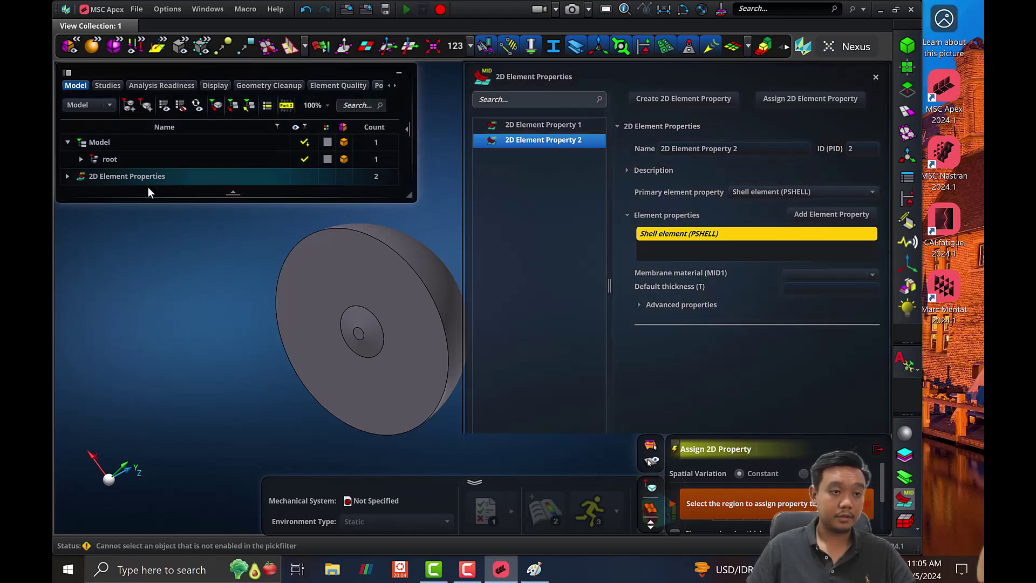
pyautogui.click(67, 177)
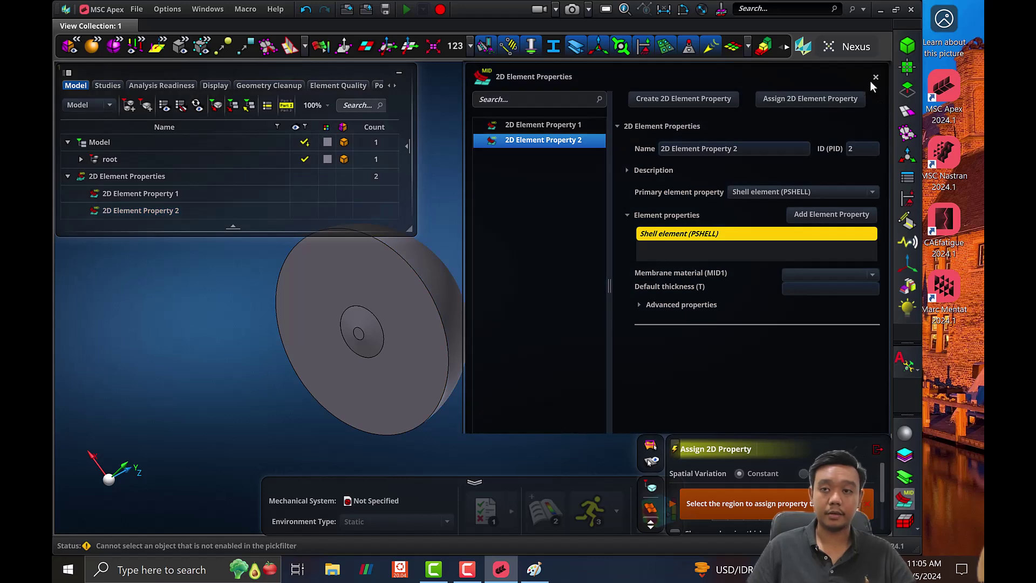
pyautogui.click(876, 78)
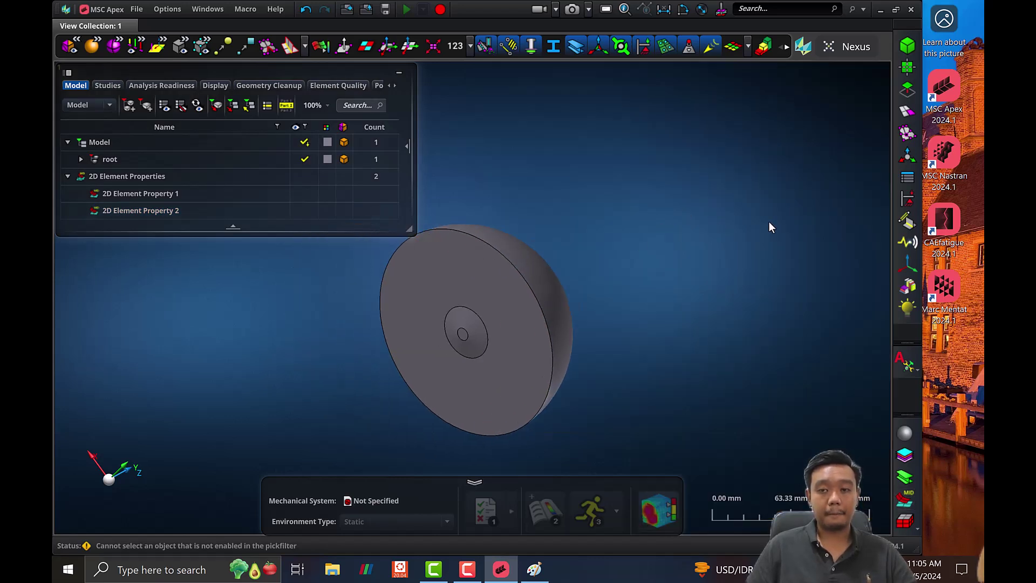
pyautogui.moveTo(787, 216); pyautogui.dragTo(781, 211, button='middle')
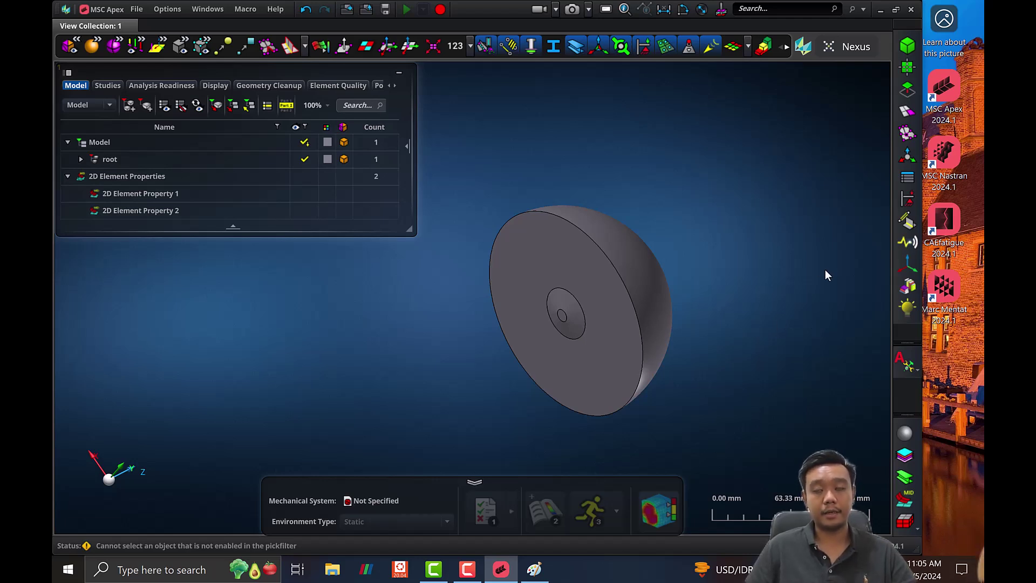
# Start the Surface Mesh tool and mesh the recess's central disc and cone faces with a 10 mm mesh size.
pyautogui.click(906, 110)
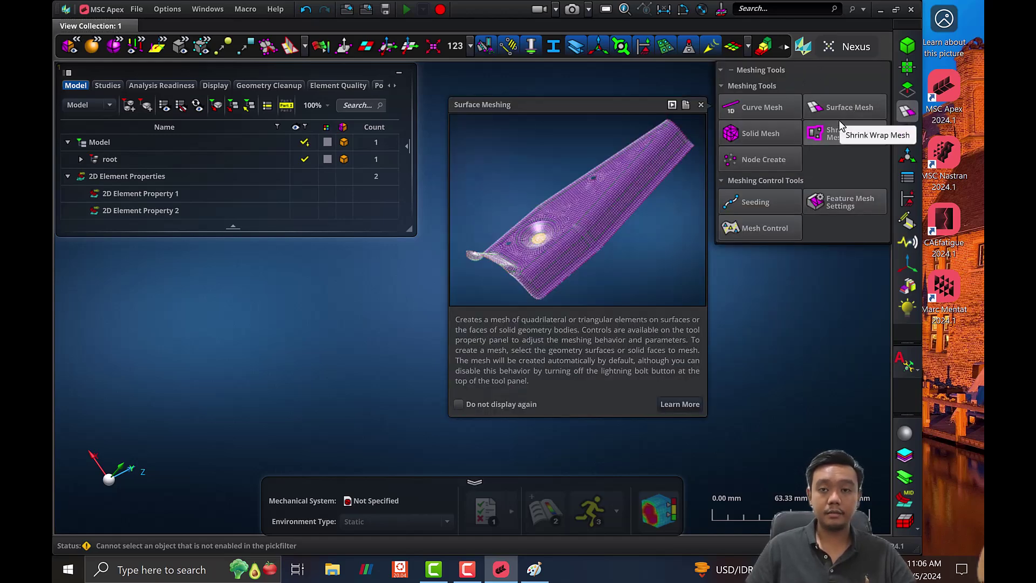
pyautogui.click(843, 109)
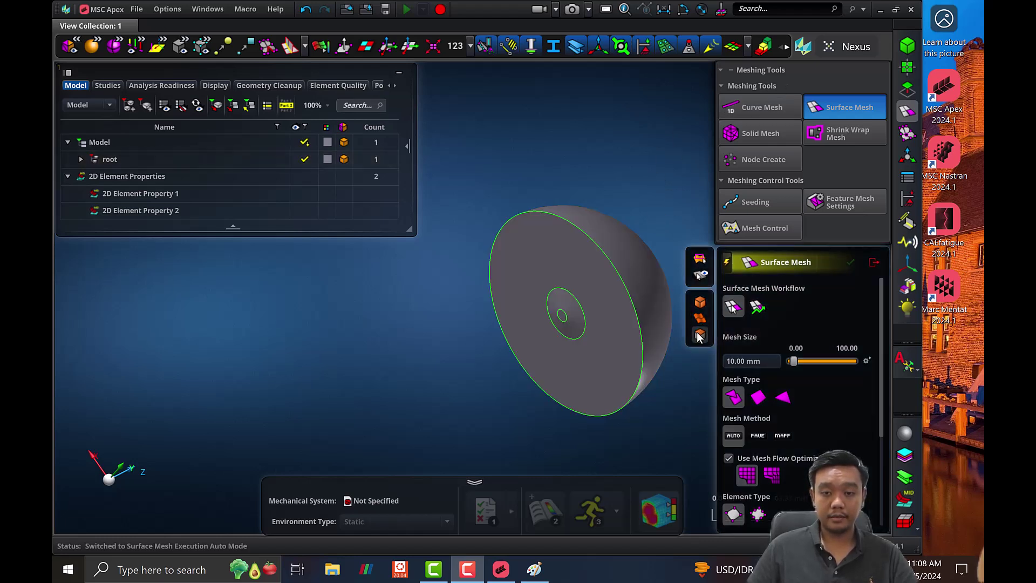
pyautogui.moveTo(667, 286); pyautogui.dragTo(540, 336, button='middle')
pyautogui.scroll(5, 503, 317)
pyautogui.click(502, 313)
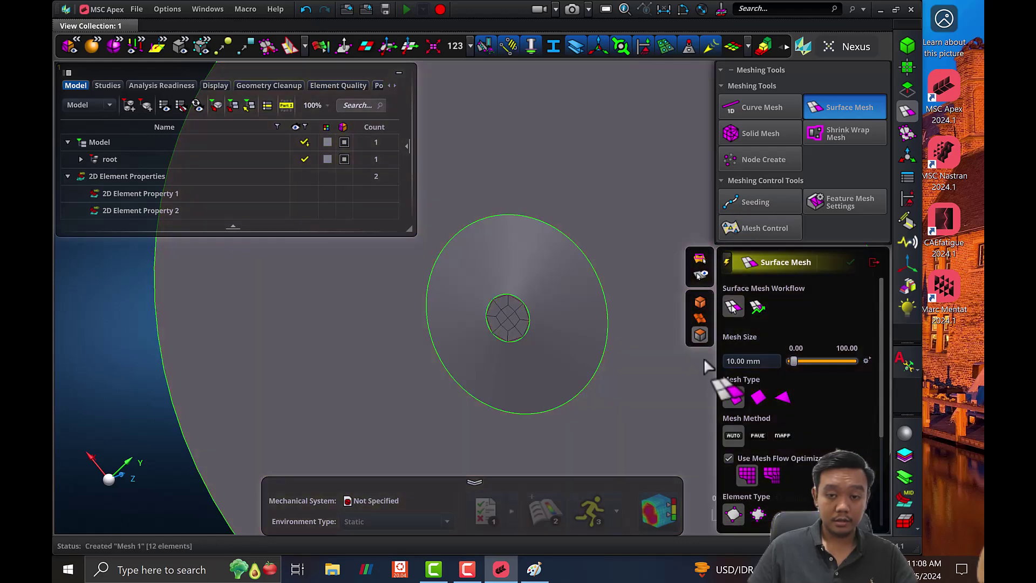
pyautogui.click(565, 278)
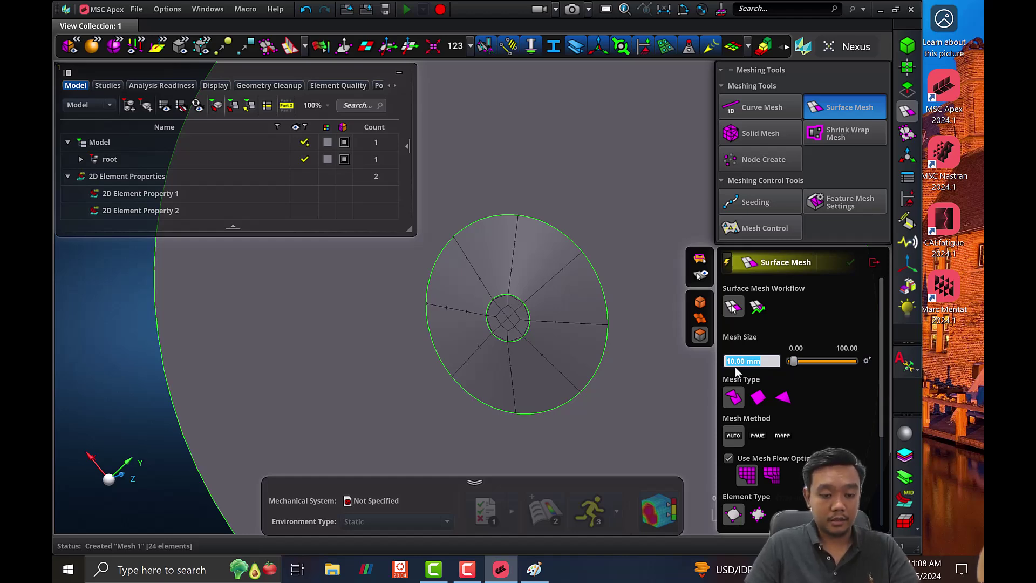
# Try to remesh the recess faces with mesh sizes of 5 mm, 2 mm and 1 mm.
pyautogui.write('5')
pyautogui.press('Return')
pyautogui.click(579, 313)
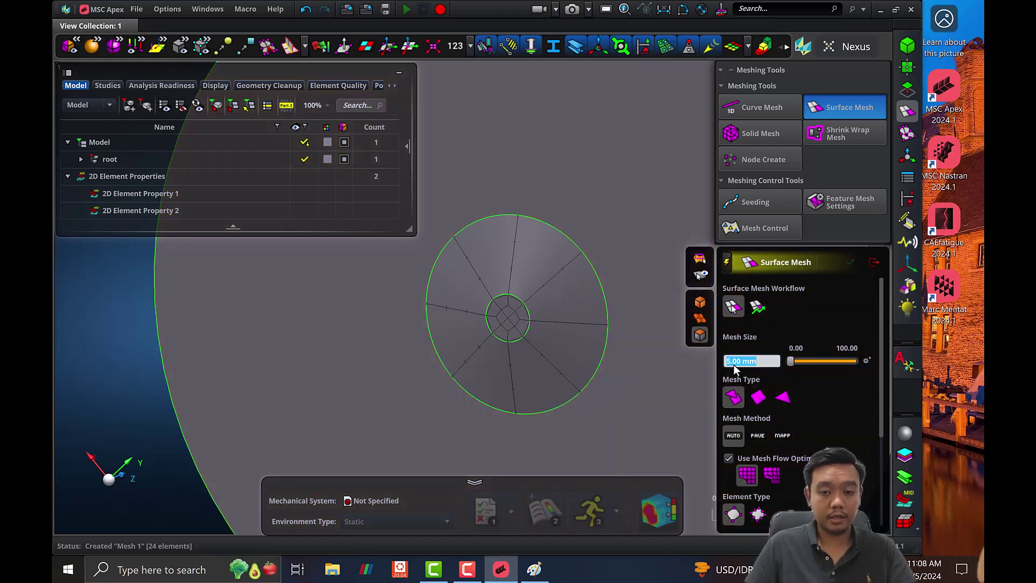
pyautogui.write('2')
pyautogui.press('Return')
pyautogui.click(522, 288)
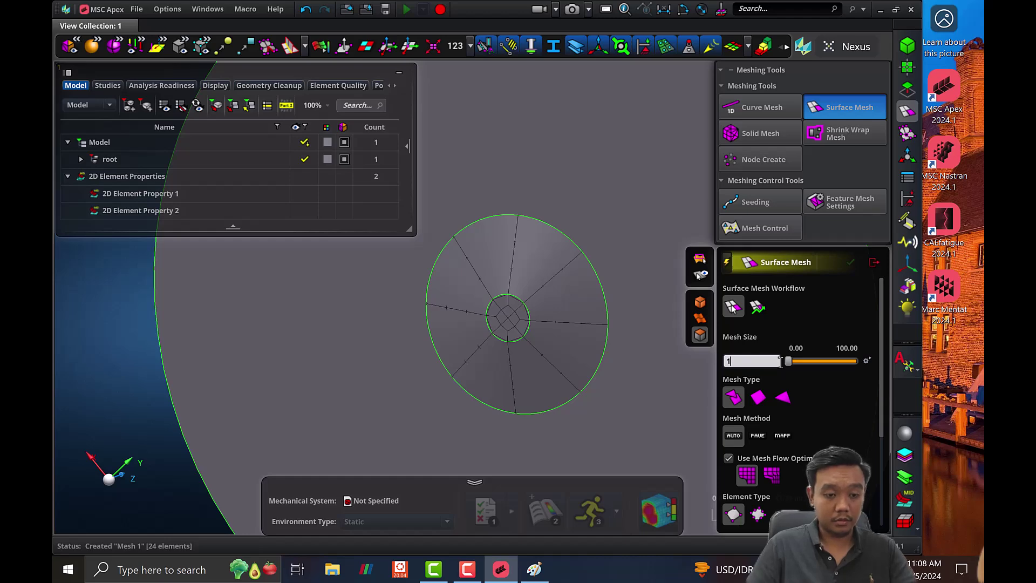
pyautogui.click(781, 362)
pyautogui.write('1')
pyautogui.press('Return')
pyautogui.click(539, 323)
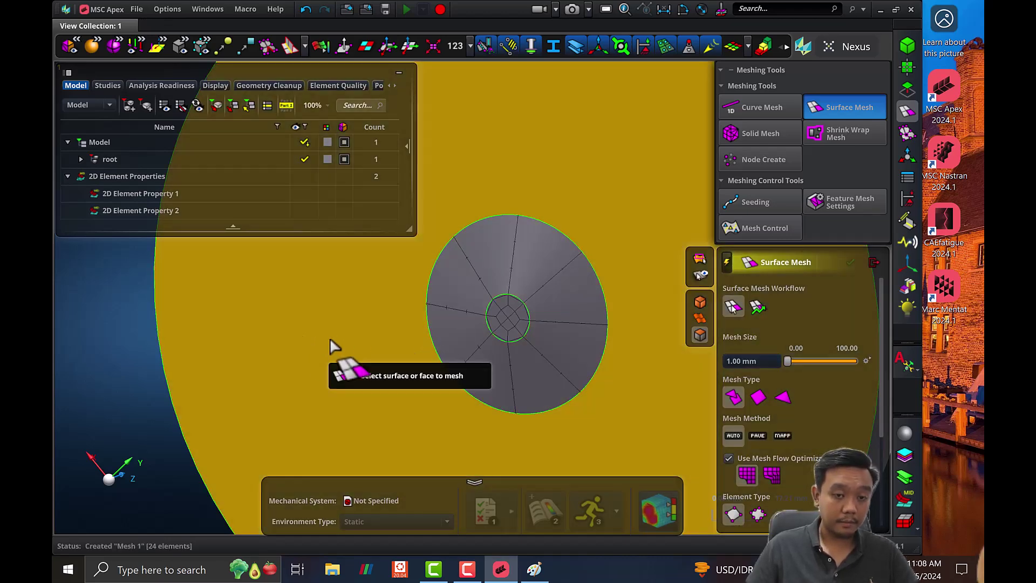
# Mesh the flat annular face at the 1 mm size setting, then undo the surface meshes.
pyautogui.click(331, 341)
pyautogui.scroll(5, 439, 318)
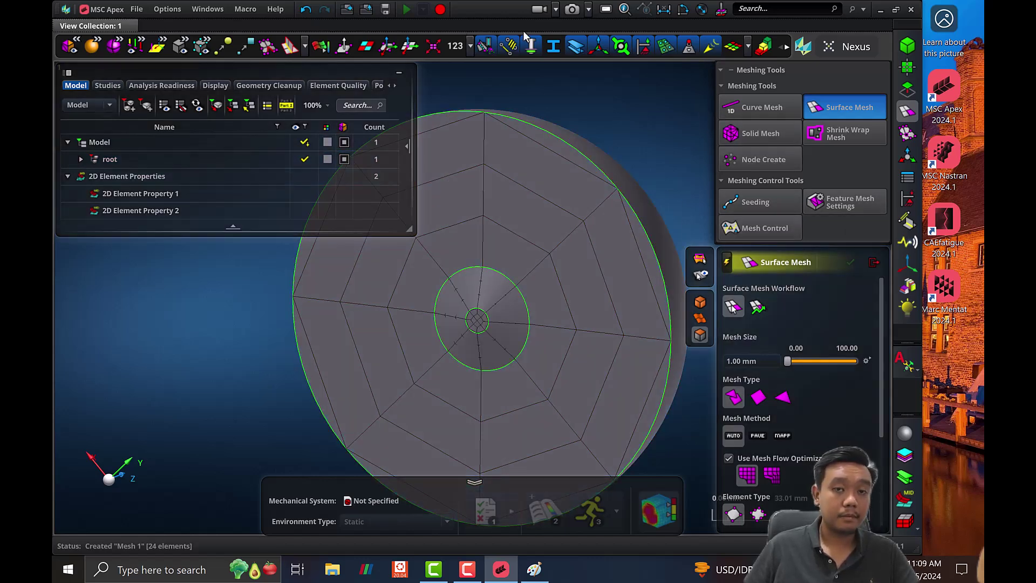
pyautogui.hotkey('ctrl', 'z')
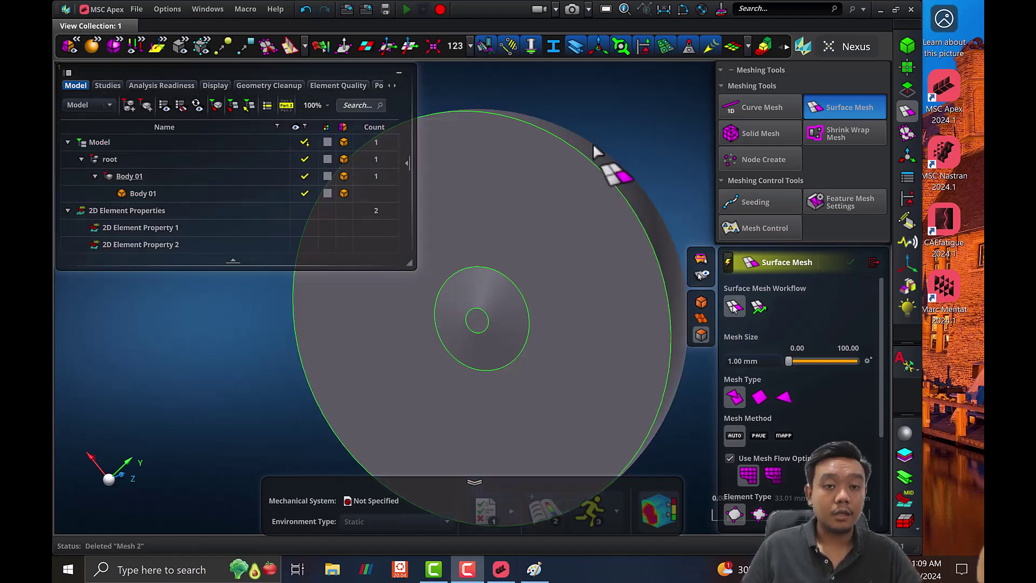
# Set the surface mesh size to 2 mm and mesh the recess's central disc.
pyautogui.scroll(3, 513, 315)
pyautogui.click(767, 361)
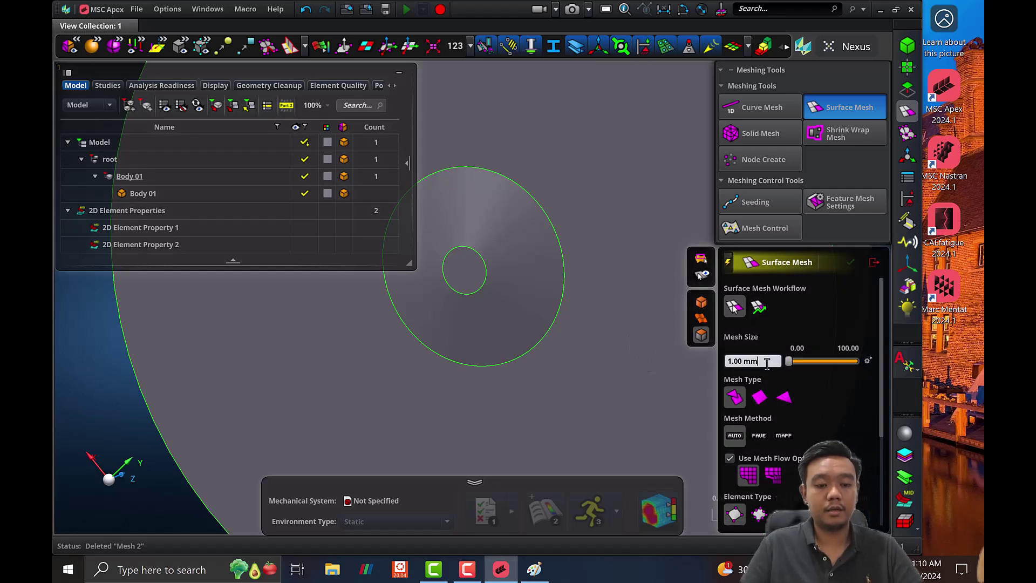
pyautogui.press('XF86MonBrightnessUp')
pyautogui.doubleClick(767, 361)
pyautogui.write('2')
pyautogui.press('Return')
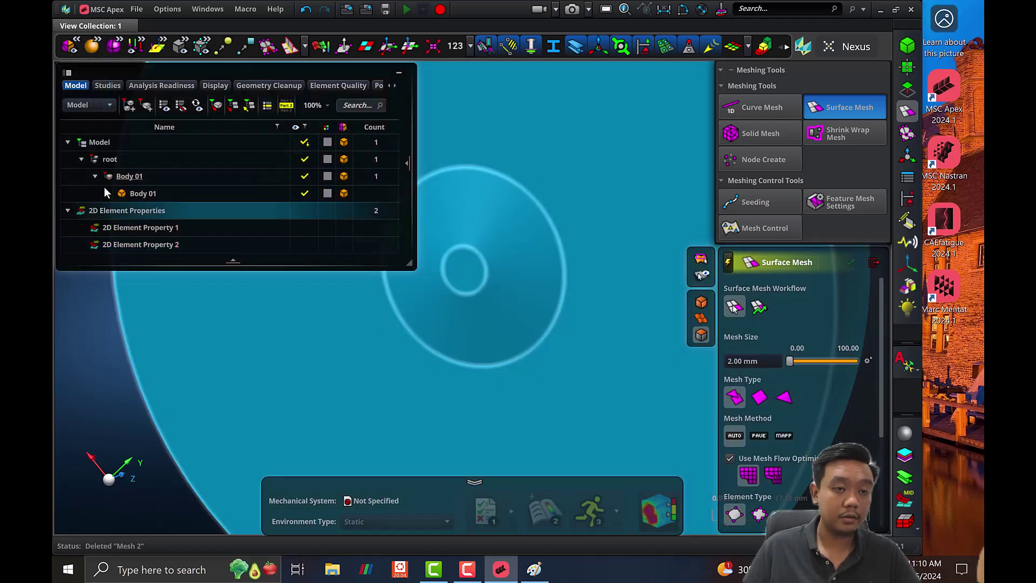
pyautogui.click(95, 176)
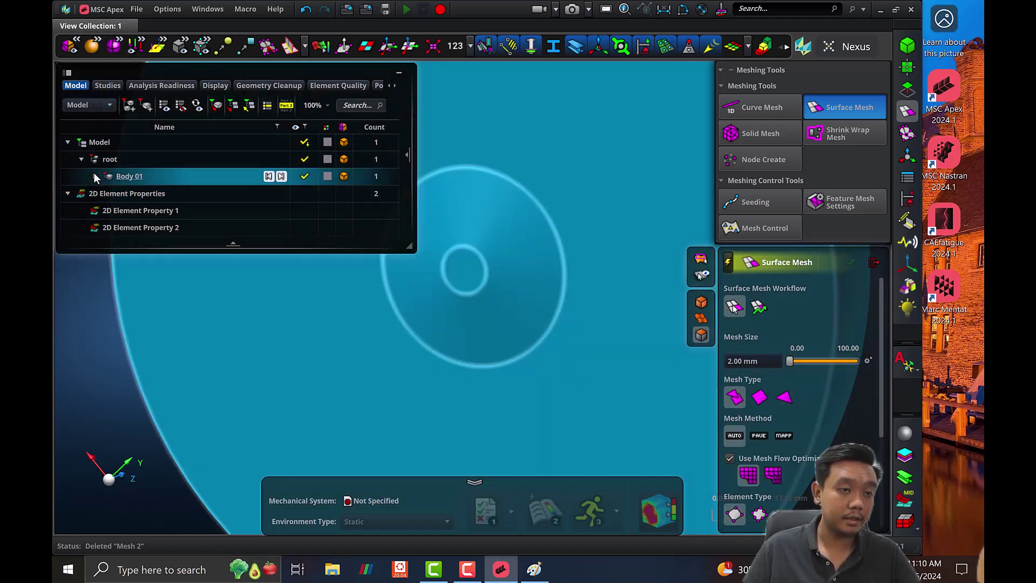
pyautogui.click(95, 176)
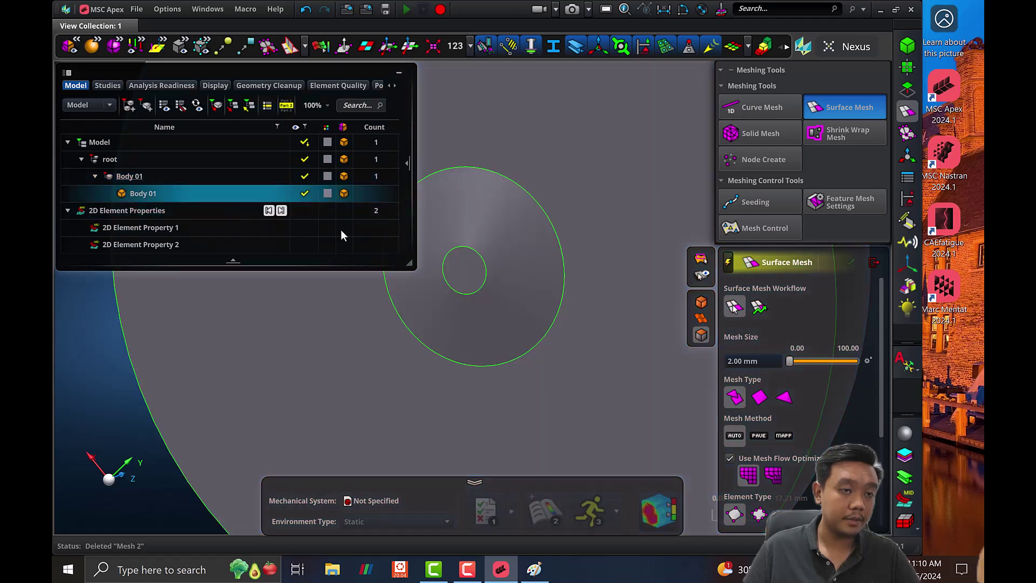
pyautogui.click(464, 271)
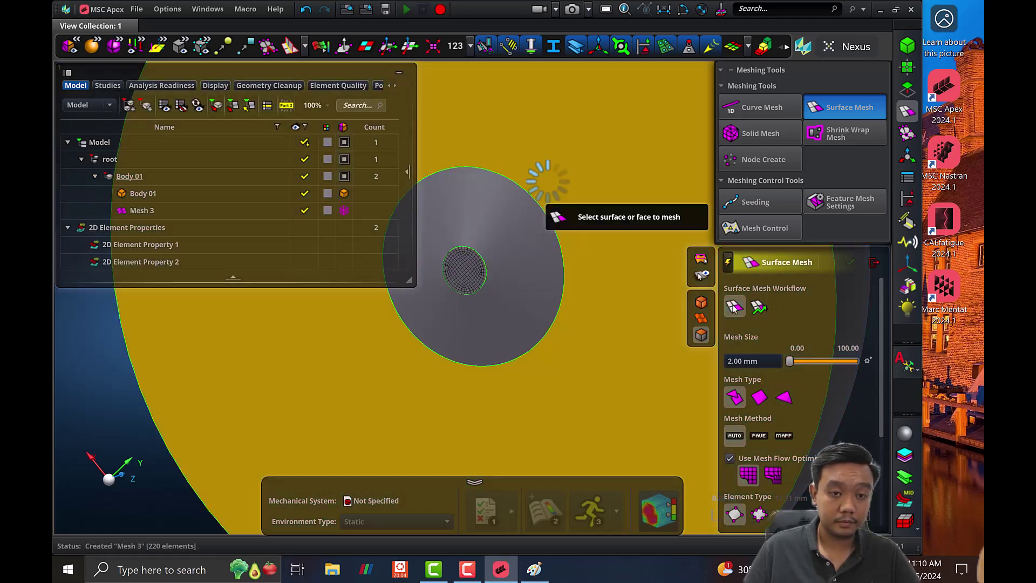
# Set the surface mesh size to 4 mm and remesh the recess's central disc.
pyautogui.click(737, 362)
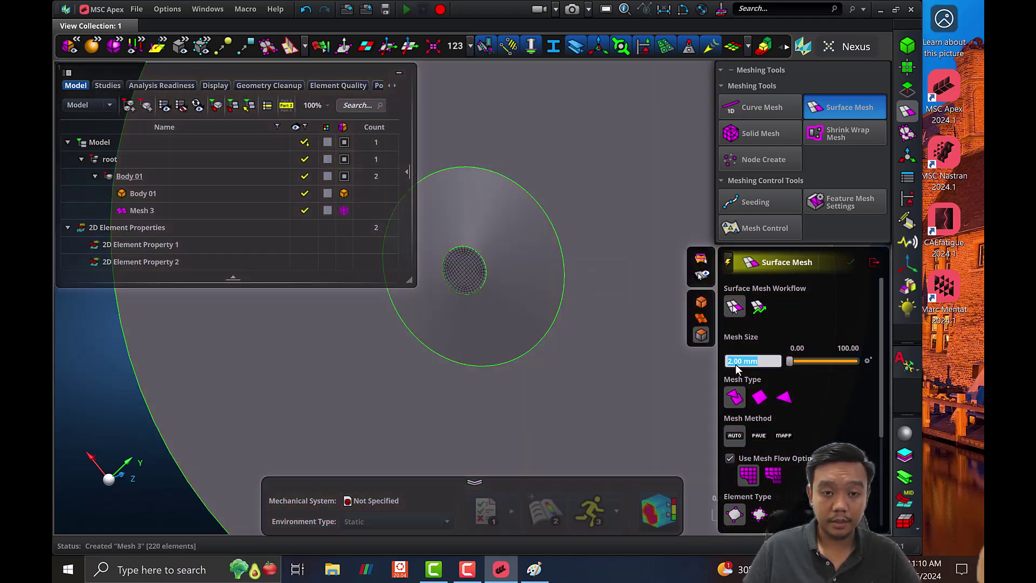
pyautogui.write('4')
pyautogui.press('Return')
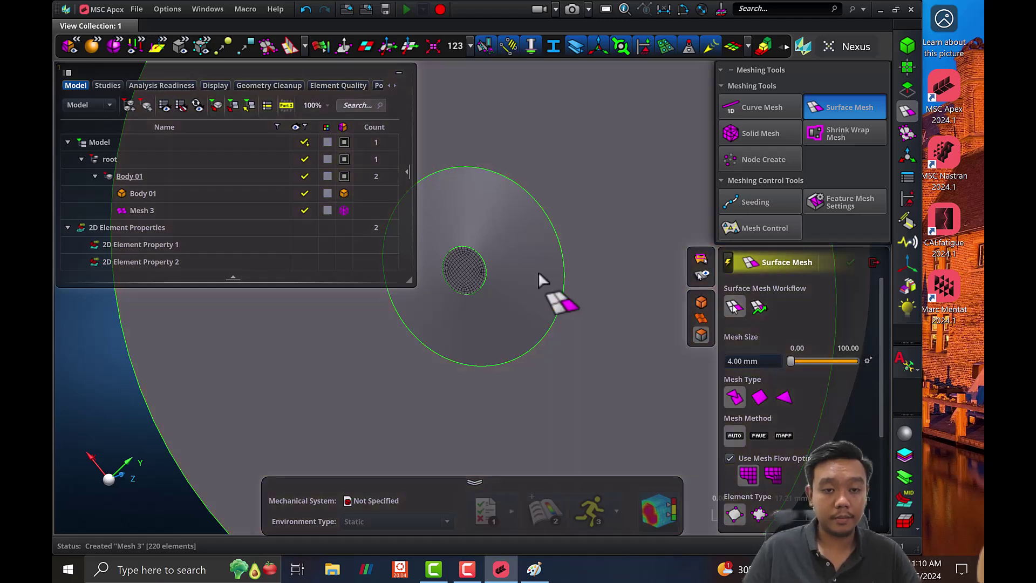
pyautogui.click(463, 267)
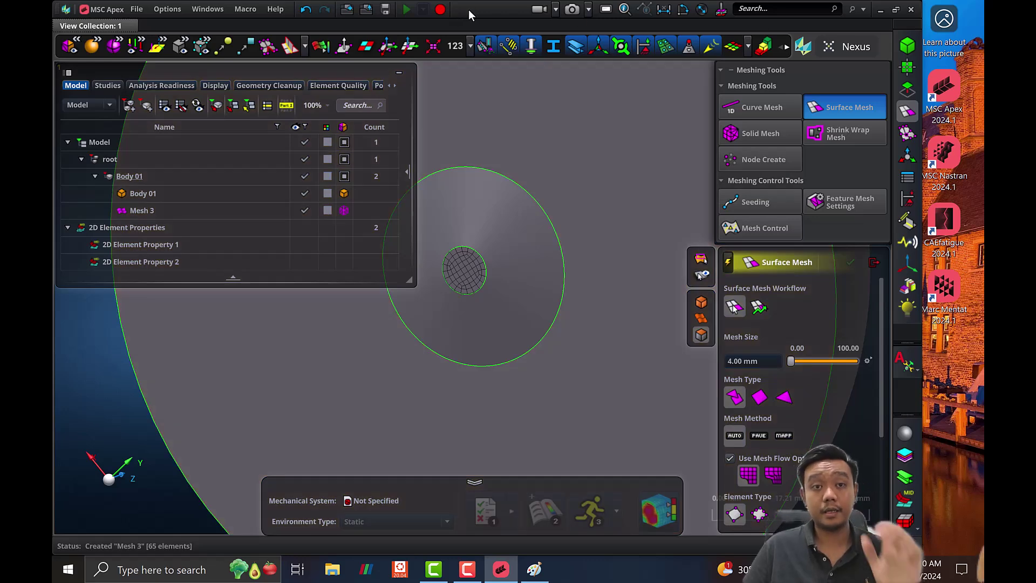
# Mesh the recess's central disc and the surrounding conical face with quadratic triangular elements at the 4 mm size.
pyautogui.moveTo(471, 9); pyautogui.dragTo(508, 11)
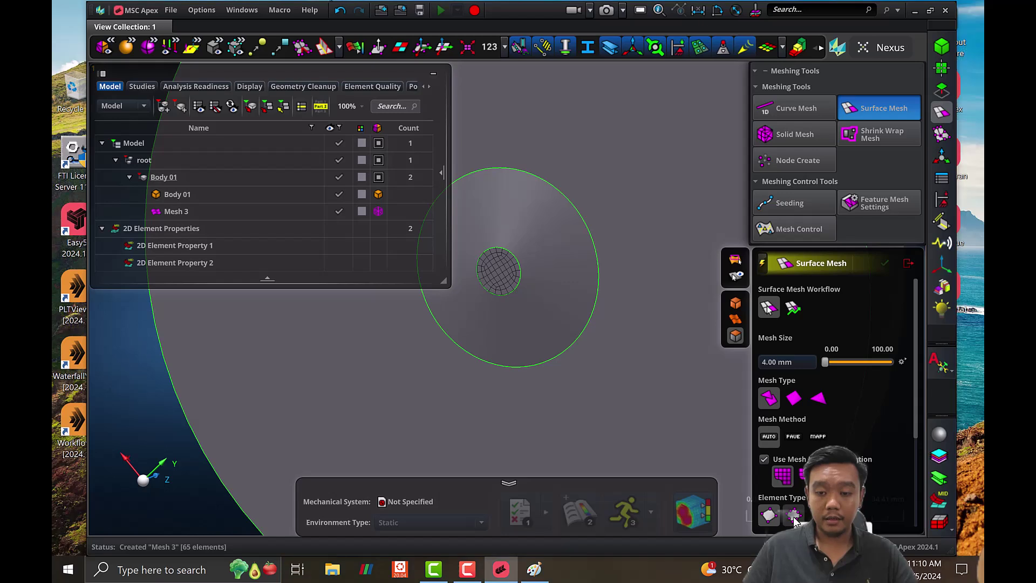
pyautogui.click(794, 515)
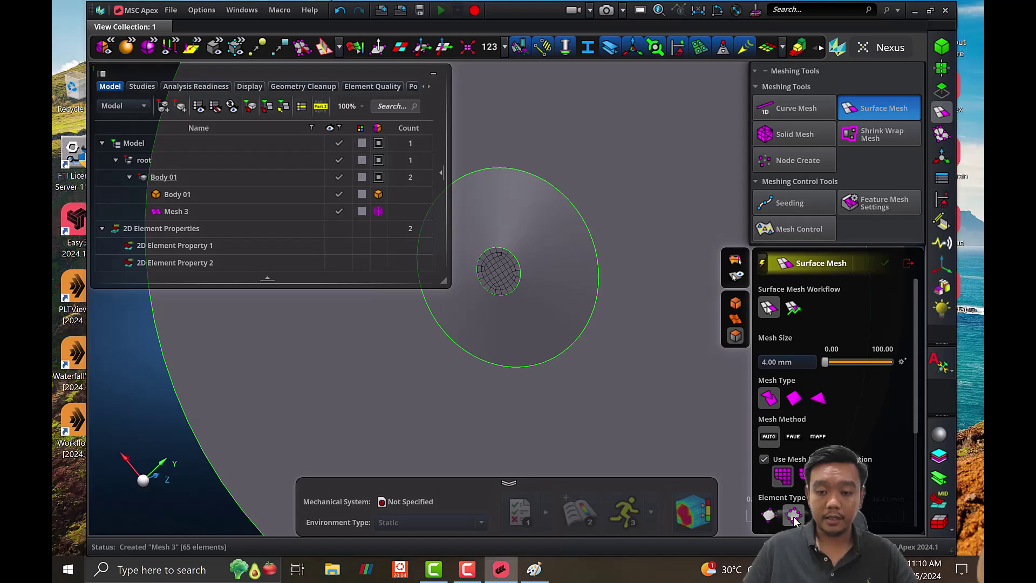
pyautogui.click(817, 402)
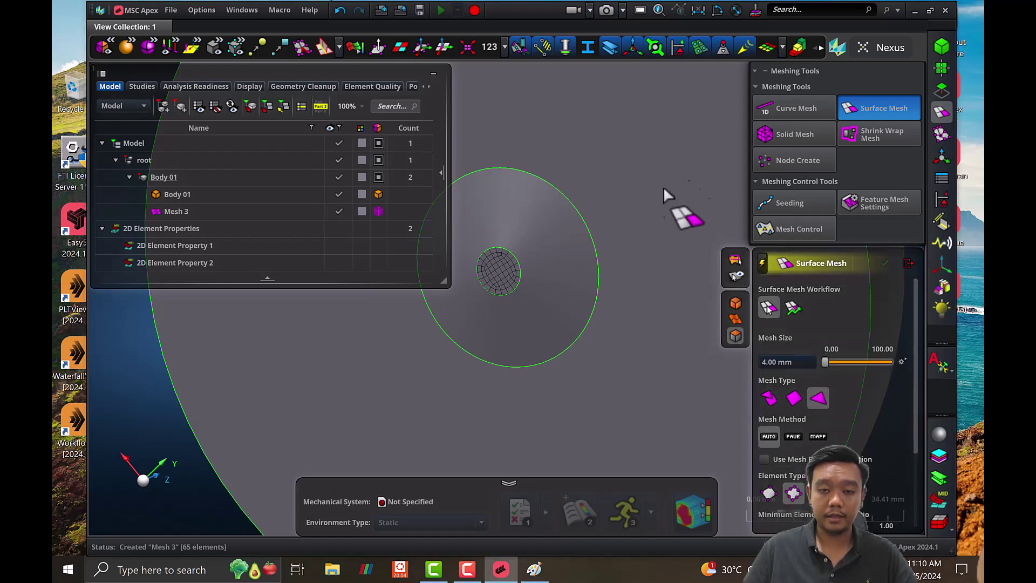
pyautogui.click(494, 269)
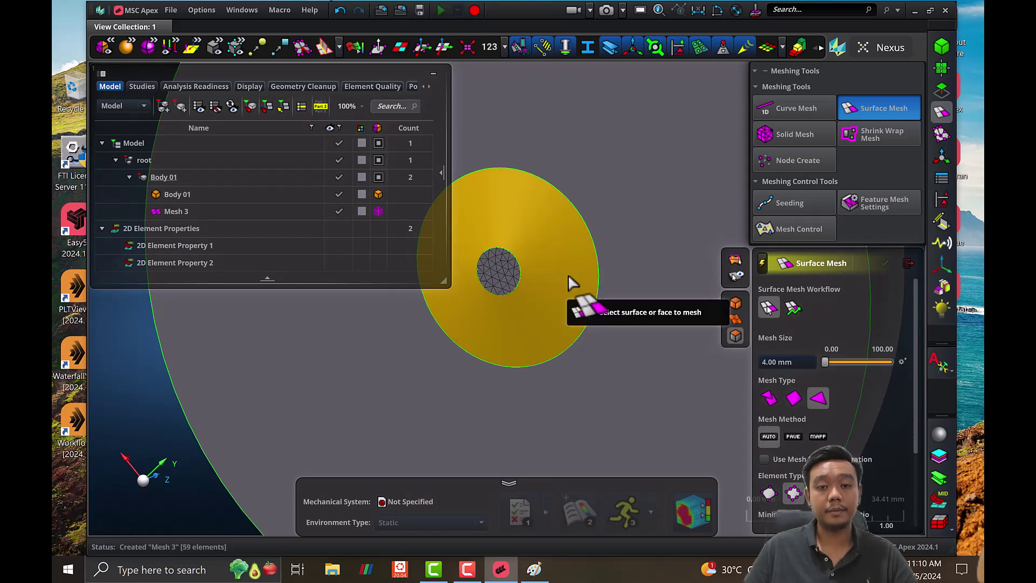
pyautogui.click(568, 276)
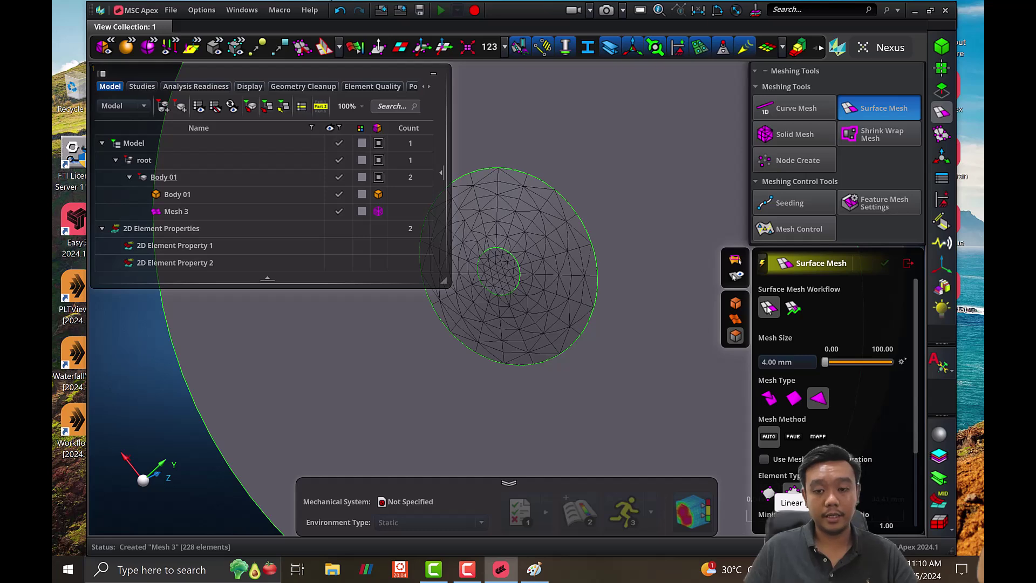
pyautogui.click(793, 493)
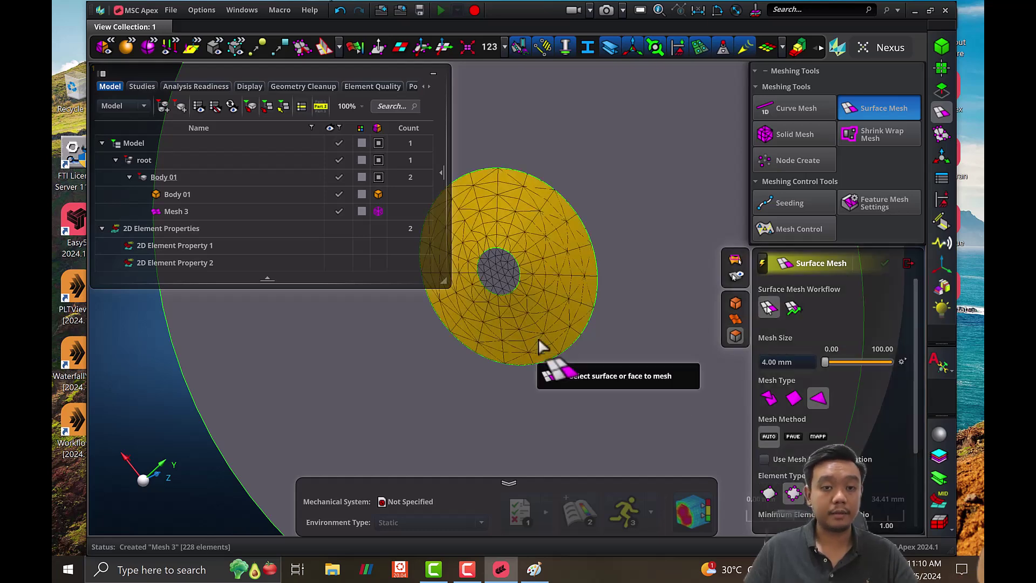
pyautogui.click(539, 341)
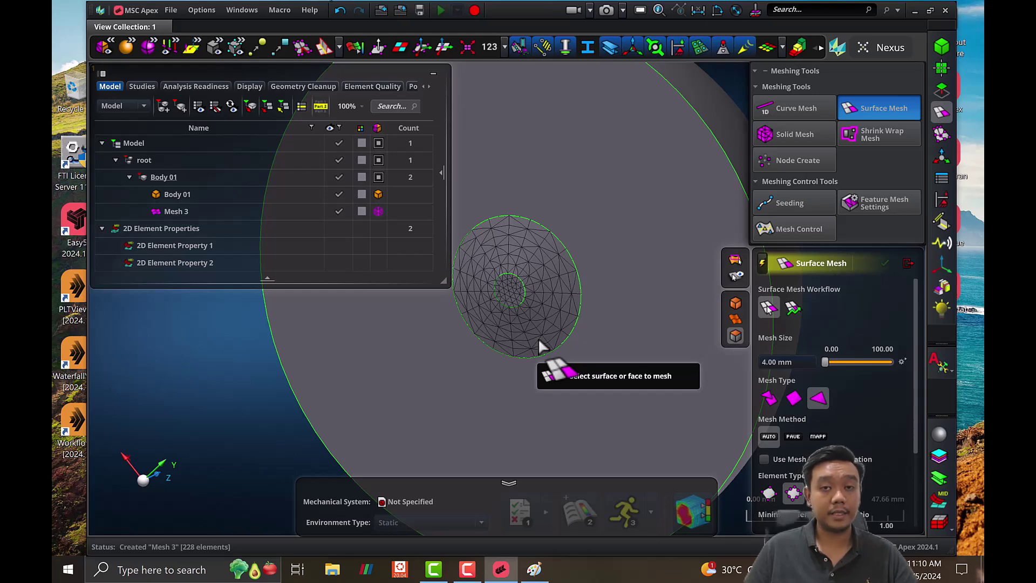
# Set the surface mesh size to 10 mm and mesh the body's domed face.
pyautogui.scroll(-5, 540, 343)
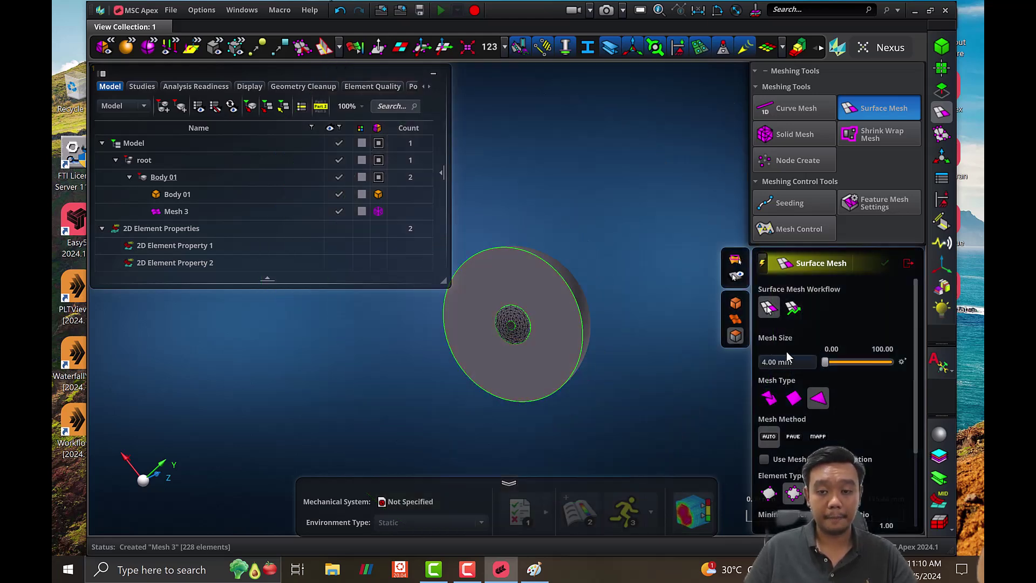
pyautogui.click(787, 365)
pyautogui.write('10')
pyautogui.press('Return')
pyautogui.moveTo(583, 229); pyautogui.dragTo(599, 305, button='middle')
pyautogui.click(553, 277)
# Set the surface mesh size to 50 mm and remesh the domed face.
pyautogui.click(800, 363)
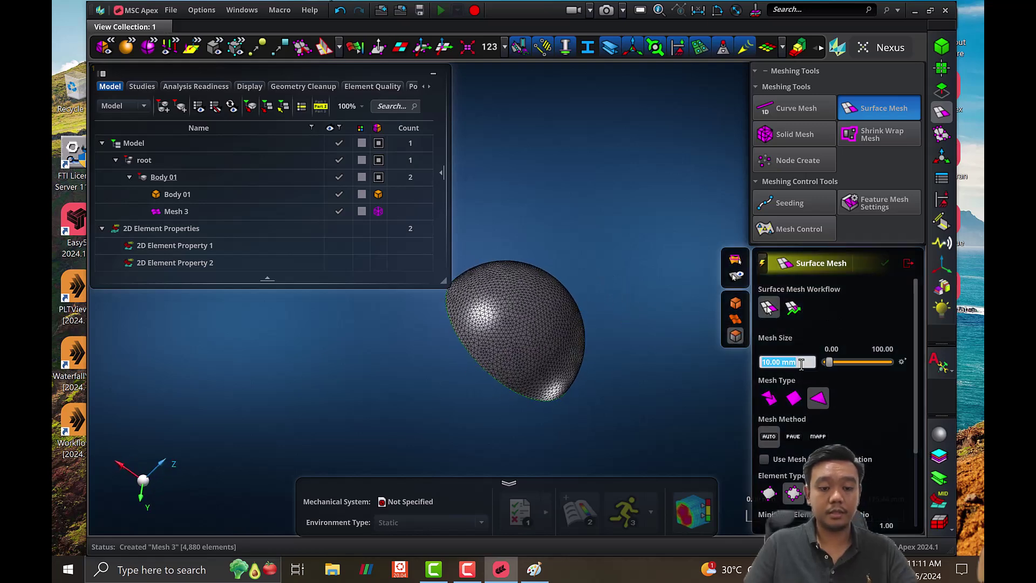
pyautogui.write('50')
pyautogui.press('Return')
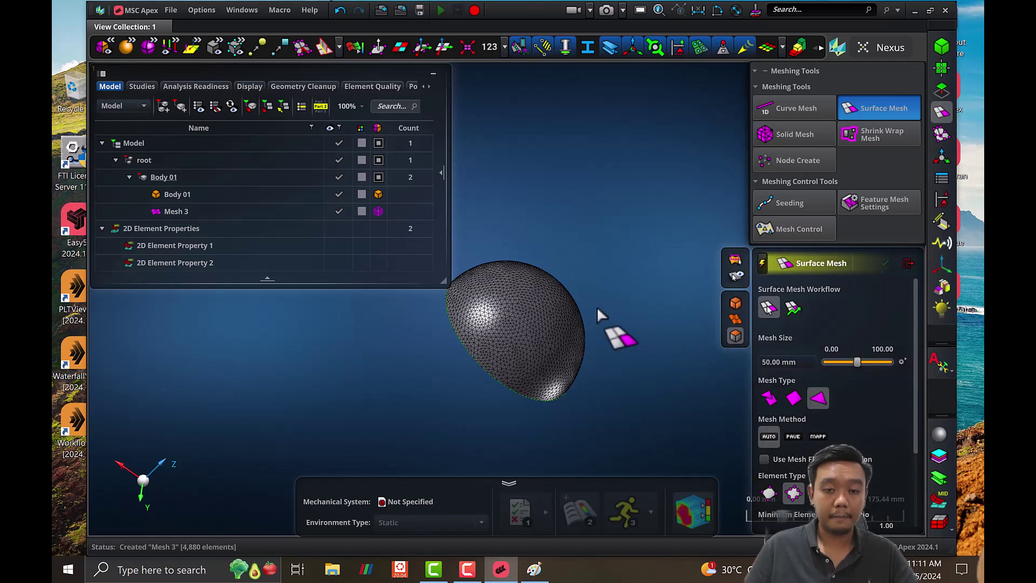
pyautogui.click(561, 303)
pyautogui.moveTo(594, 247); pyautogui.dragTo(576, 310, button='middle')
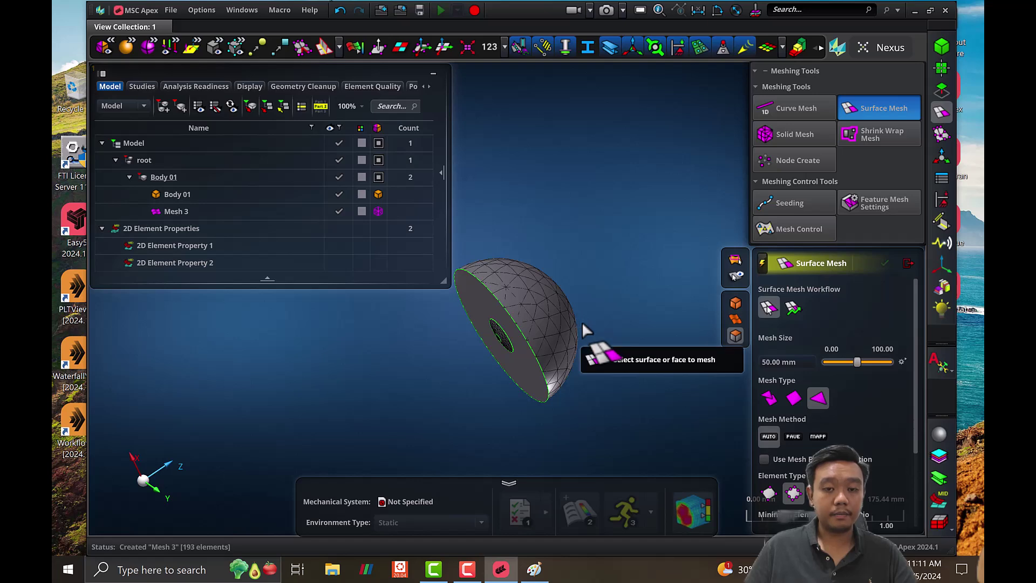
# Switch to Paint, erase the whole existing speaker sketch, and activate the brush.
pyautogui.click(535, 569)
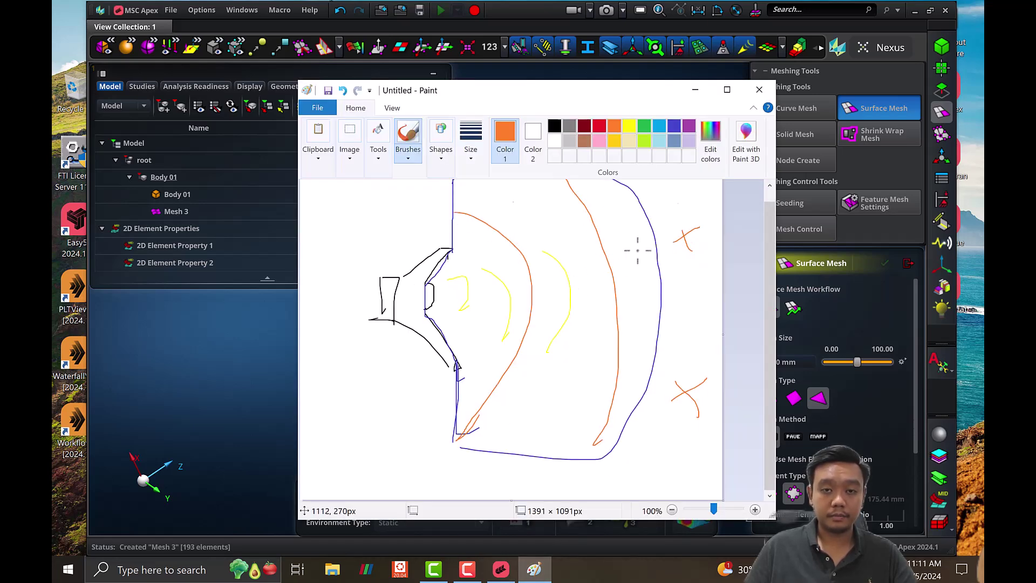
pyautogui.hotkey('ctrl', 'a')
pyautogui.press('Delete')
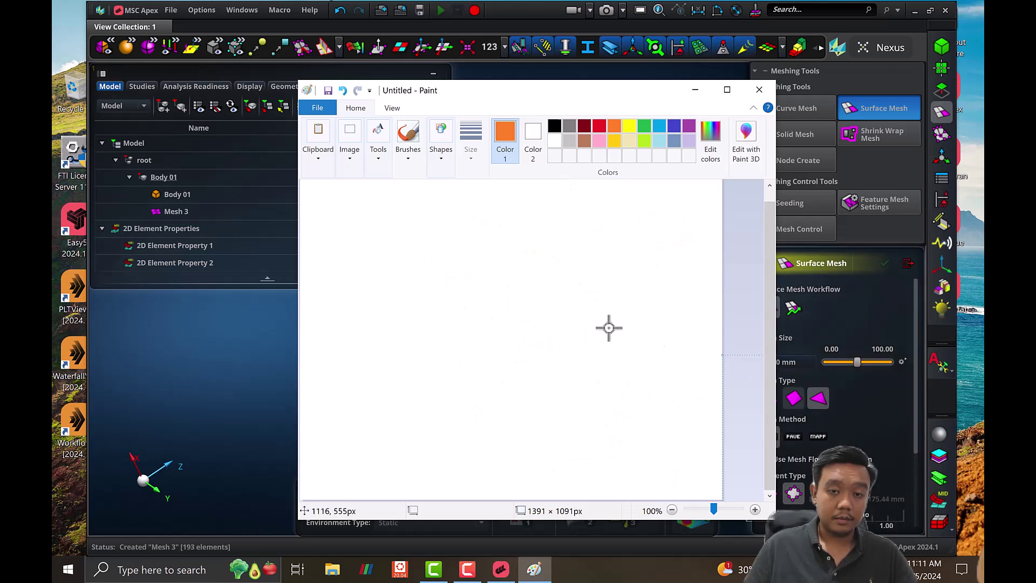
pyautogui.click(408, 138)
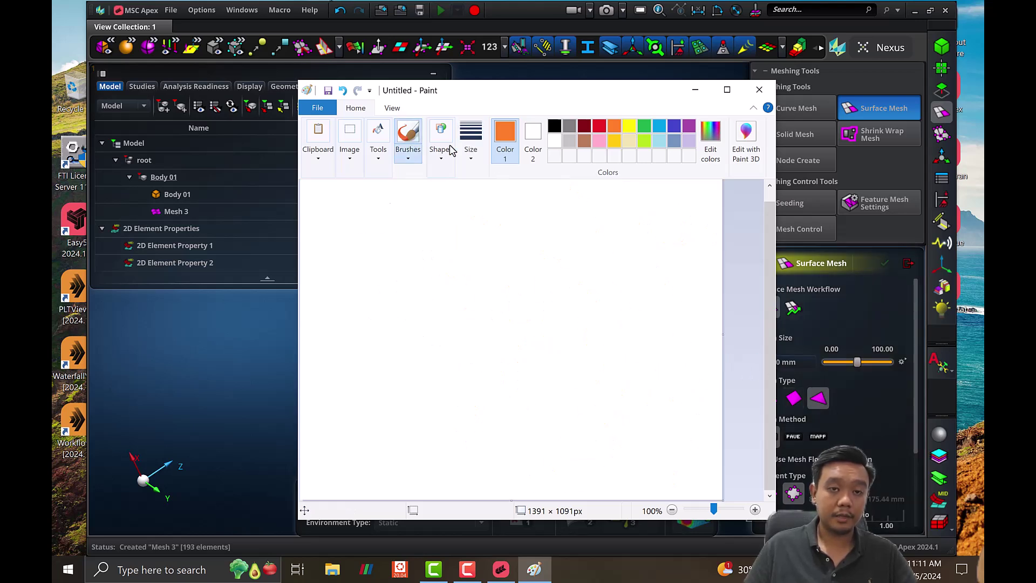
# Draw a black horizontal axis with one full blue sine wave period across it.
pyautogui.click(556, 127)
pyautogui.moveTo(354, 292); pyautogui.dragTo(635, 295)
pyautogui.click(674, 127)
pyautogui.moveTo(357, 293)
pyautogui.mouseDown()
pyautogui.moveTo(456, 241)
pyautogui.moveTo(508, 296)
pyautogui.moveTo(585, 342)
pyautogui.moveTo(676, 307)
pyautogui.moveTo(697, 278)
pyautogui.mouseUp()
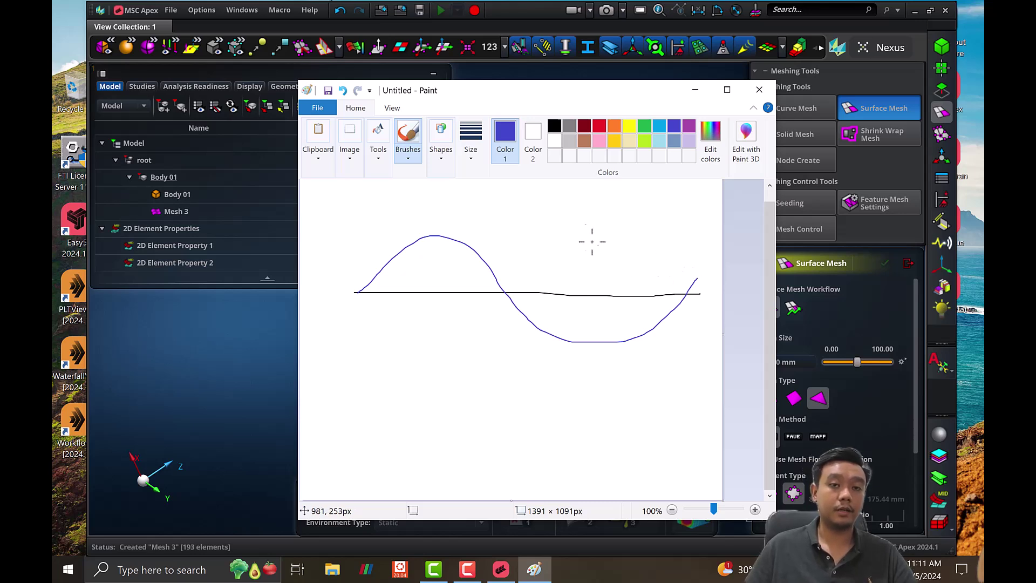
# Draw a blue span line one wavelength long below the wave, label it λ, and write "C = λF" and "340 = λ" beneath.
pyautogui.moveTo(359, 341)
pyautogui.mouseDown()
pyautogui.moveTo(361, 439)
pyautogui.moveTo(489, 413)
pyautogui.moveTo(668, 413)
pyautogui.mouseUp()
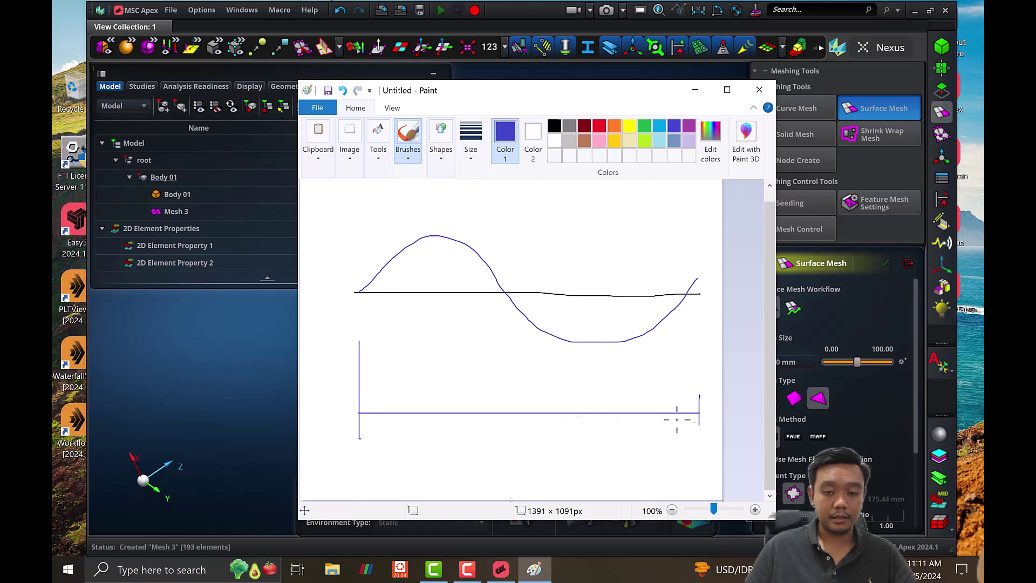
pyautogui.moveTo(519, 399); pyautogui.dragTo(514, 406)
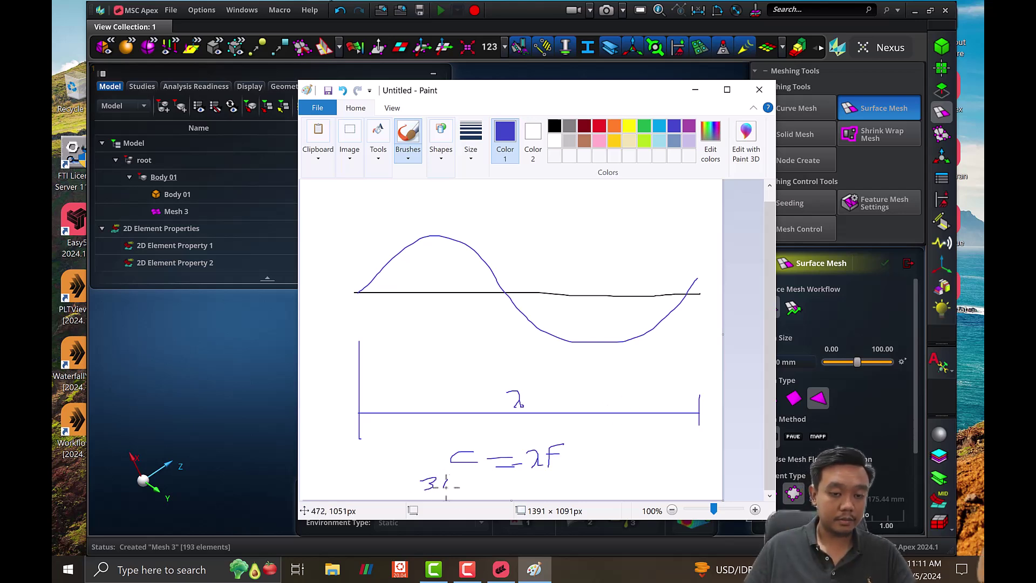
pyautogui.moveTo(465, 479); pyautogui.dragTo(472, 480)
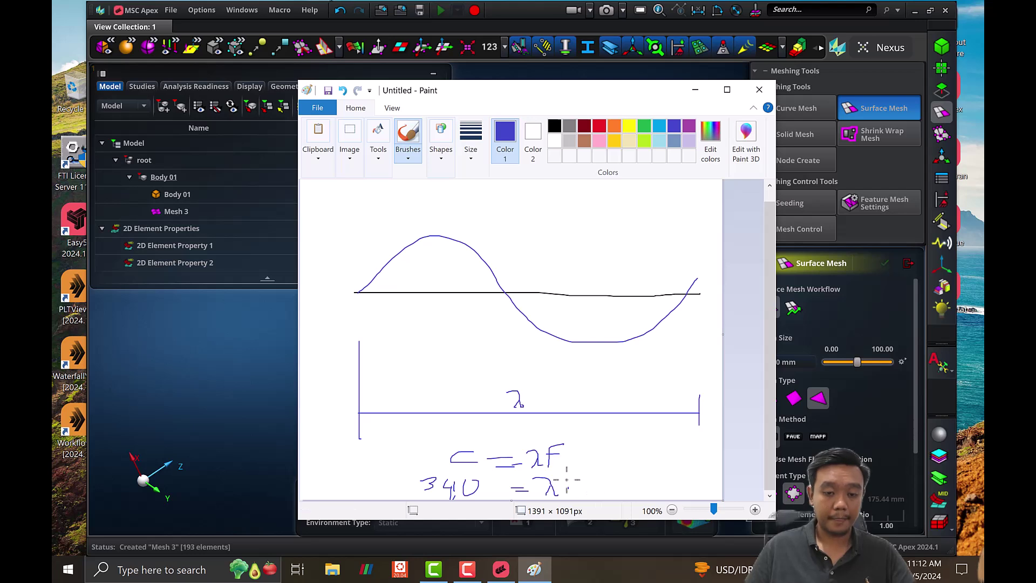
# Complete the equation after "340 = λ" with a frequency of 2000, replacing the first attempt of 1000.
pyautogui.moveTo(598, 488); pyautogui.dragTo(593, 483)
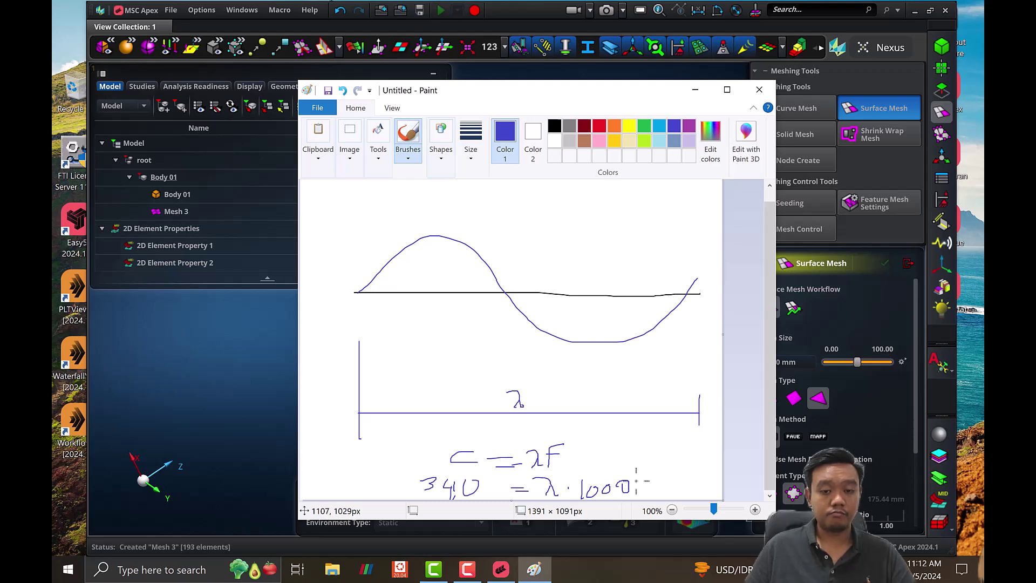
pyautogui.hotkey('ctrl', 'z')
pyautogui.hotkey('ctrl', 'z')
pyautogui.moveTo(561, 481)
pyautogui.mouseDown()
pyautogui.moveTo(582, 479)
pyautogui.moveTo(568, 492)
pyautogui.moveTo(596, 477)
pyautogui.moveTo(613, 489)
pyautogui.moveTo(611, 476)
pyautogui.moveTo(632, 476)
pyautogui.mouseUp()
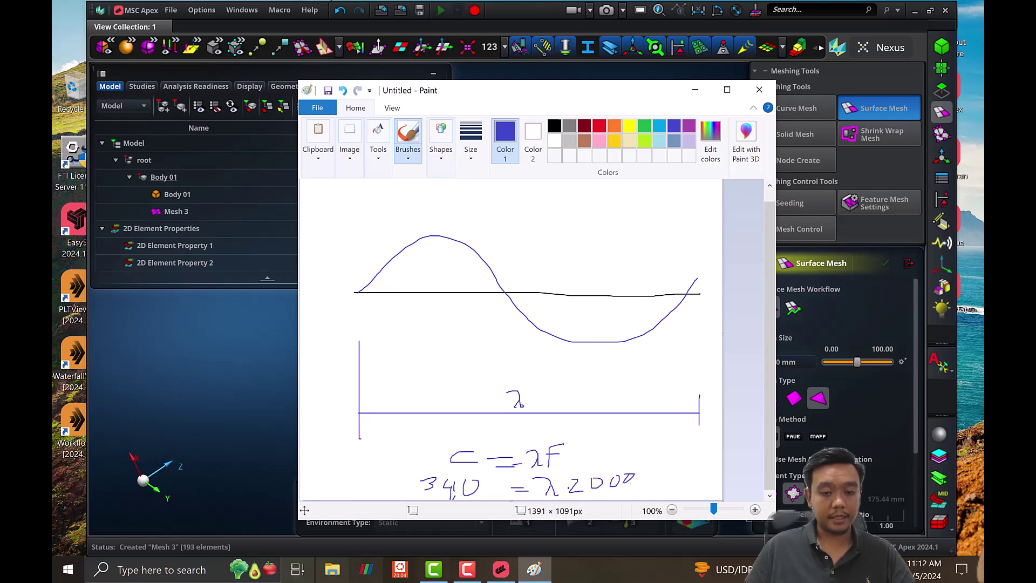
# Open Calculator beside the sketch and divide 340 by 2000 to get the wavelength.
pyautogui.click(197, 572)
pyautogui.write('cam')
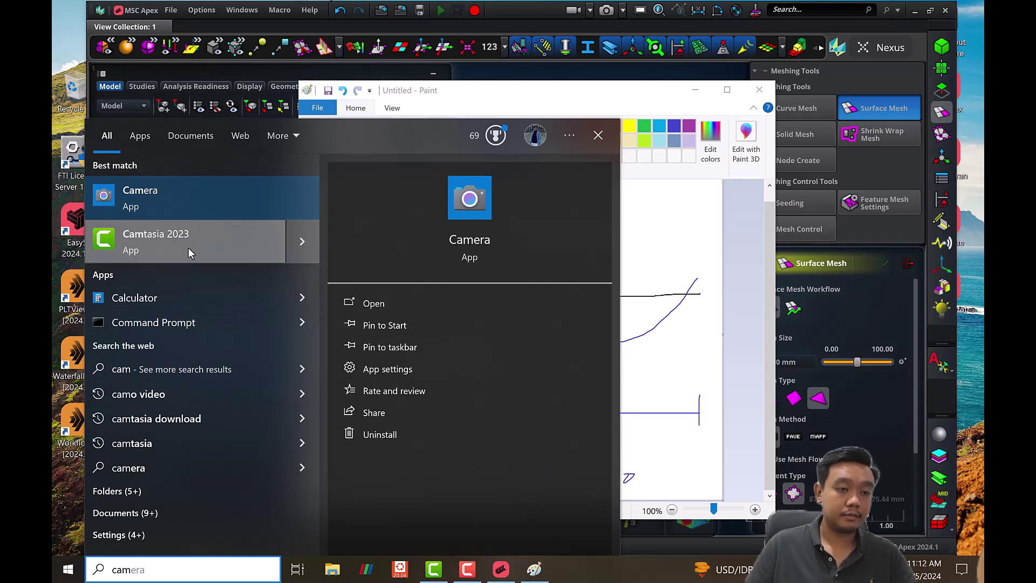
pyautogui.click(183, 292)
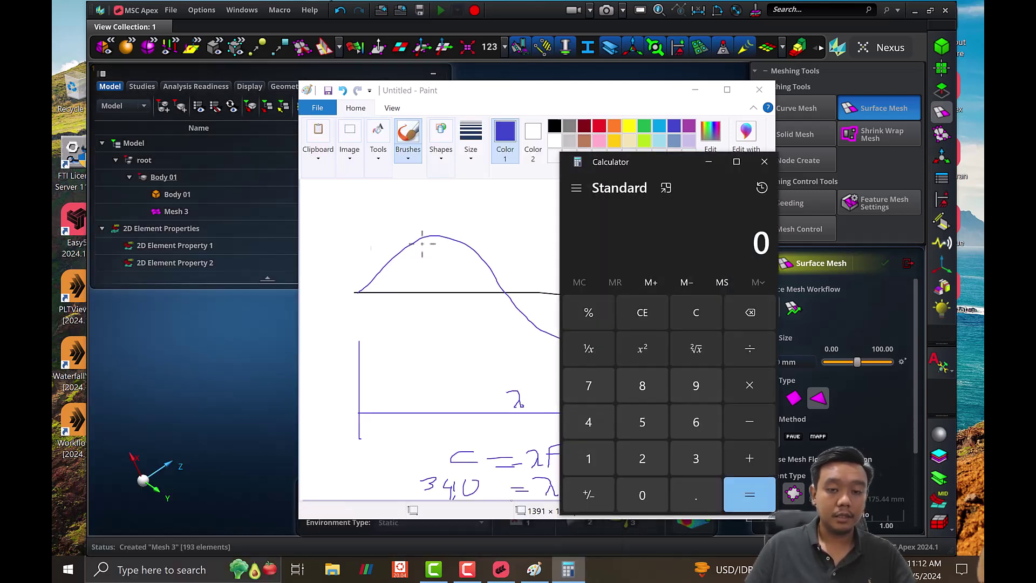
pyautogui.moveTo(621, 167)
pyautogui.mouseDown()
pyautogui.moveTo(362, 163)
pyautogui.moveTo(192, 141)
pyautogui.mouseUp()
pyautogui.write('340')
pyautogui.click(307, 322)
pyautogui.write('2000')
pyautogui.press('Return')
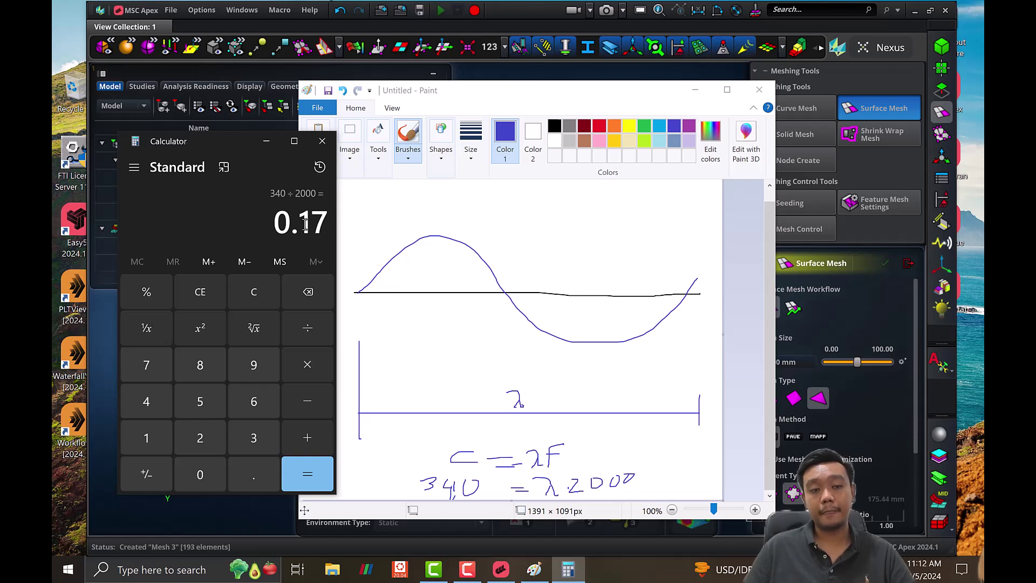
pyautogui.moveTo(305, 222); pyautogui.dragTo(329, 223)
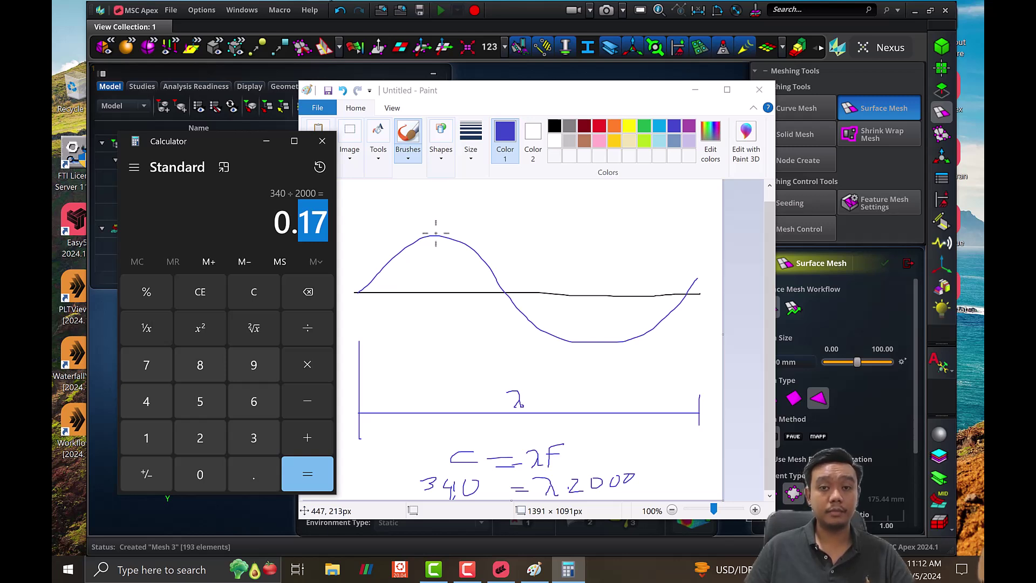
# Return to MSC Apex and set the surface mesh size to 100 mm.
pyautogui.click(286, 71)
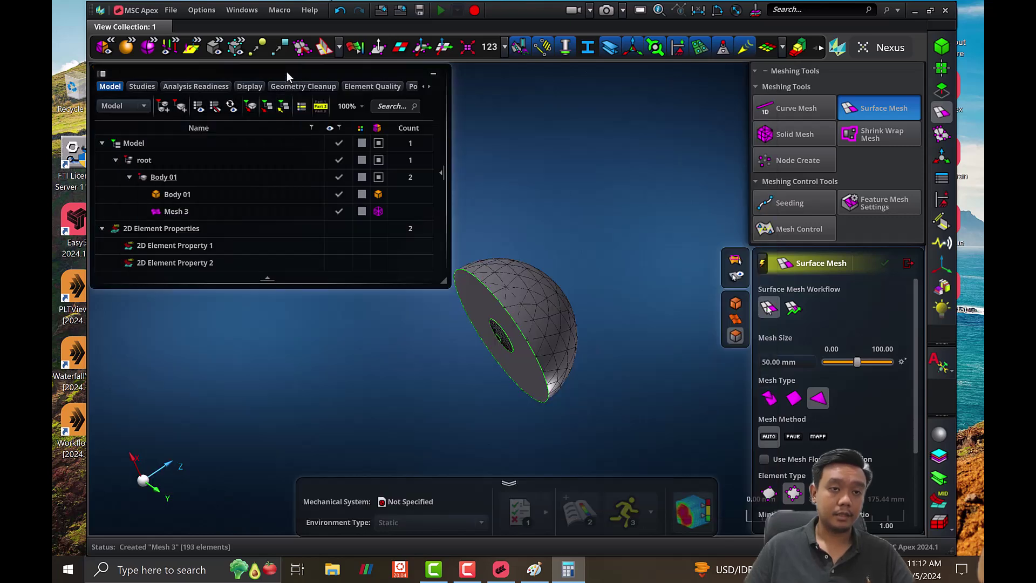
pyautogui.tripleClick(786, 362)
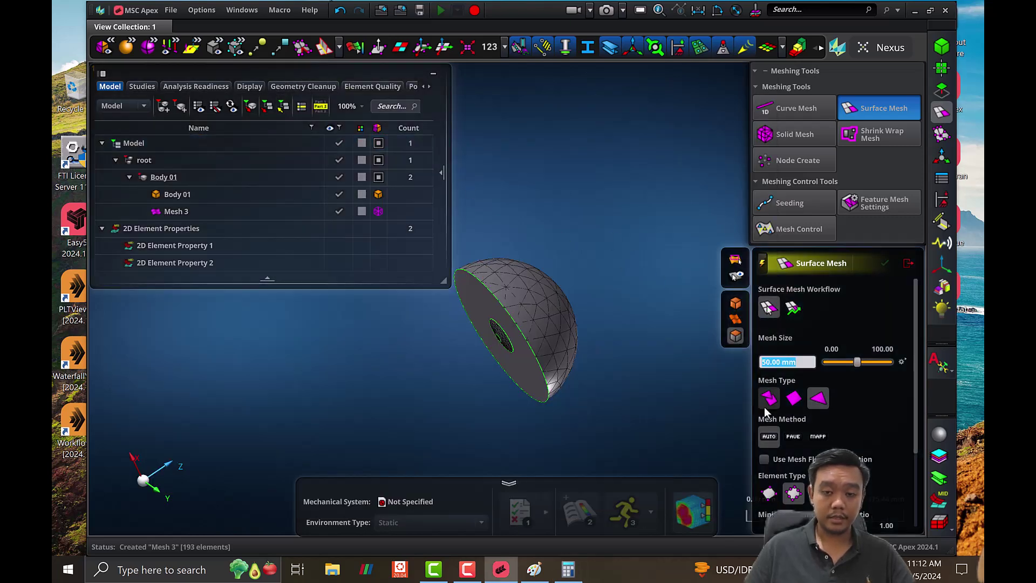
pyautogui.write('100')
pyautogui.press('Return')
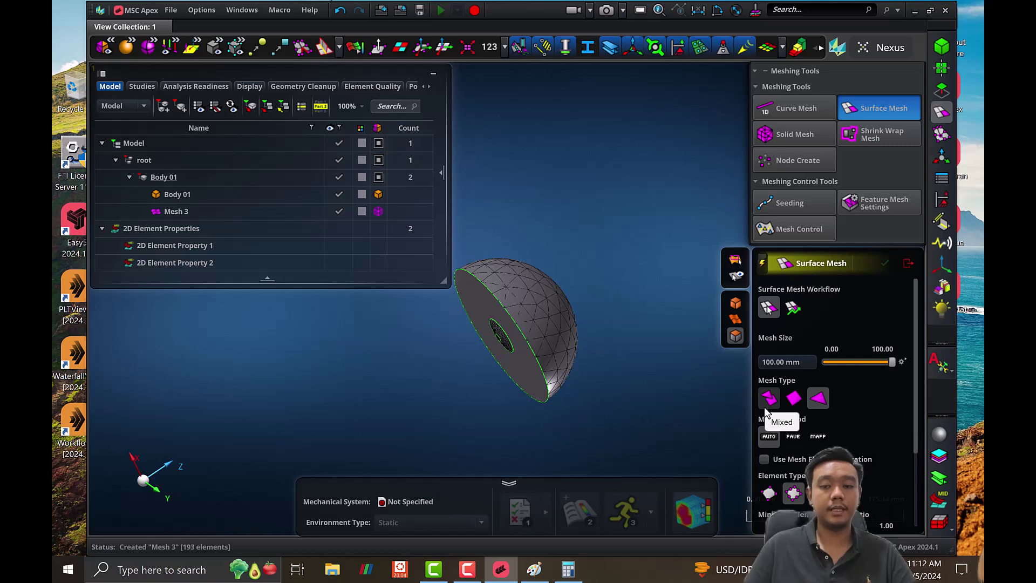
# Back in Paint, write "= 170" in red after the λ label and draw a red element box around the wave's first quarter.
pyautogui.click(534, 570)
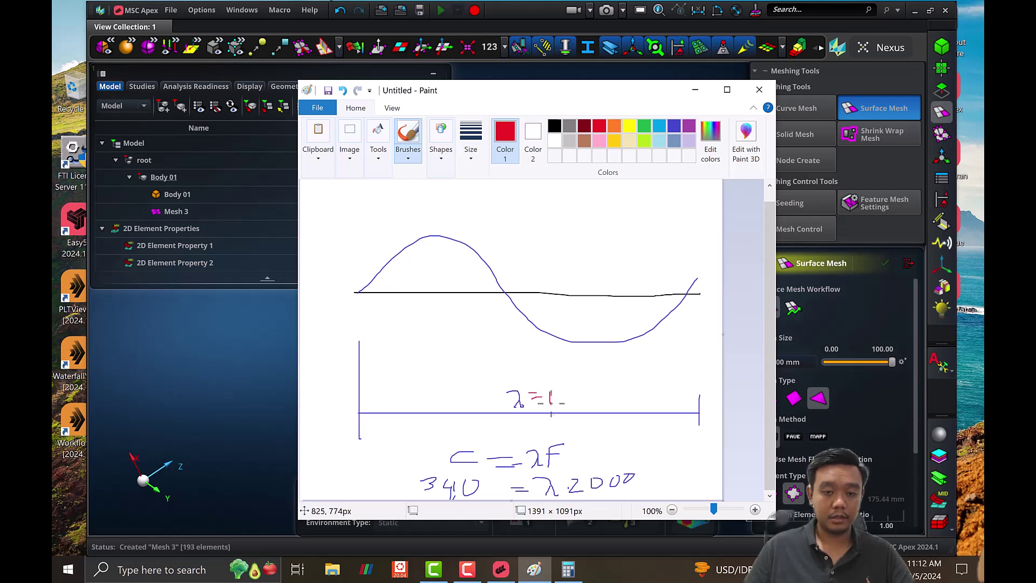
pyautogui.moveTo(589, 391); pyautogui.dragTo(591, 391)
pyautogui.moveTo(355, 226)
pyautogui.mouseDown()
pyautogui.moveTo(437, 316)
pyautogui.moveTo(584, 319)
pyautogui.moveTo(586, 216)
pyautogui.moveTo(374, 213)
pyautogui.mouseUp()
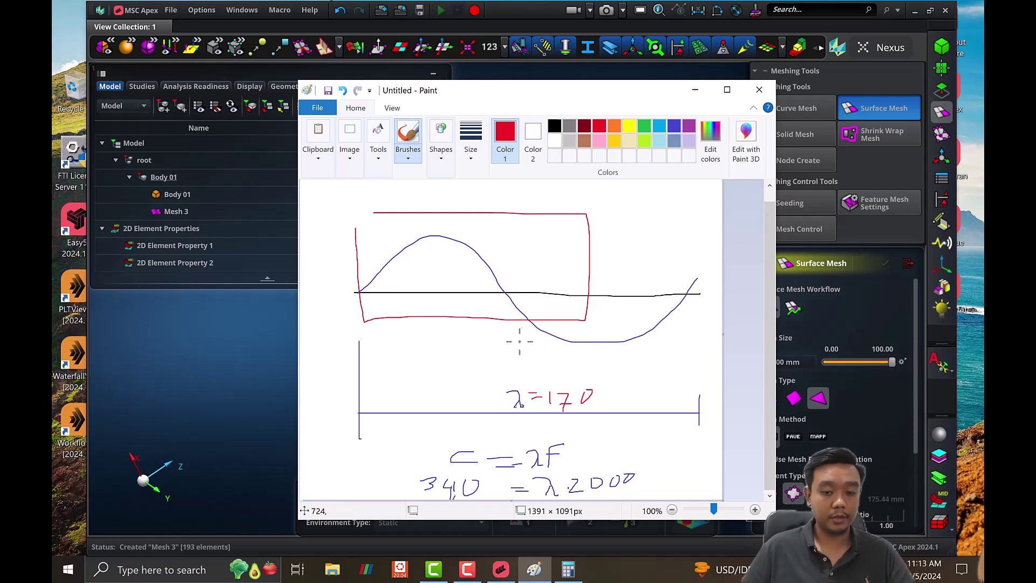
pyautogui.hotkey('ctrl', 'z')
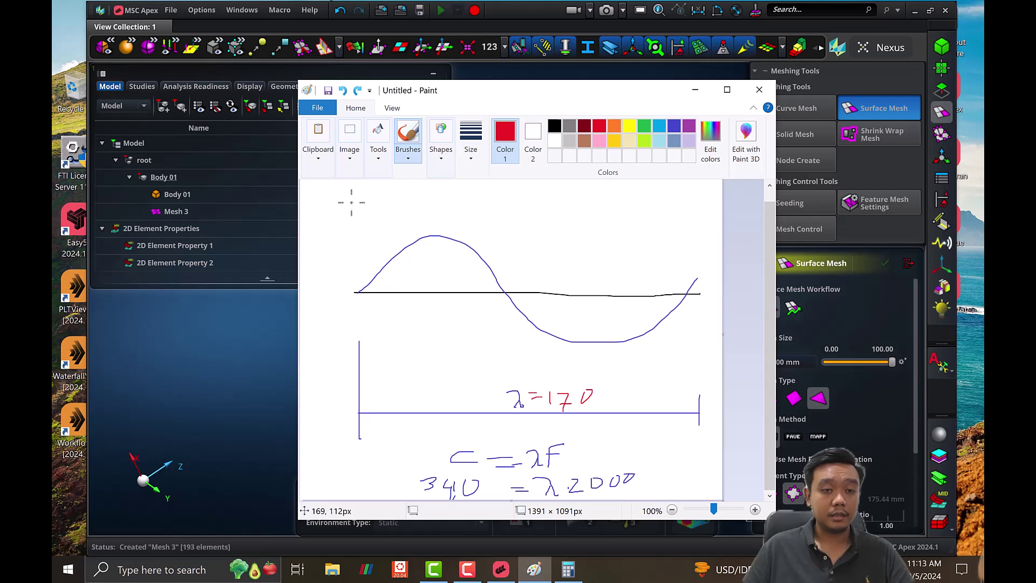
pyautogui.moveTo(350, 202); pyautogui.dragTo(420, 202)
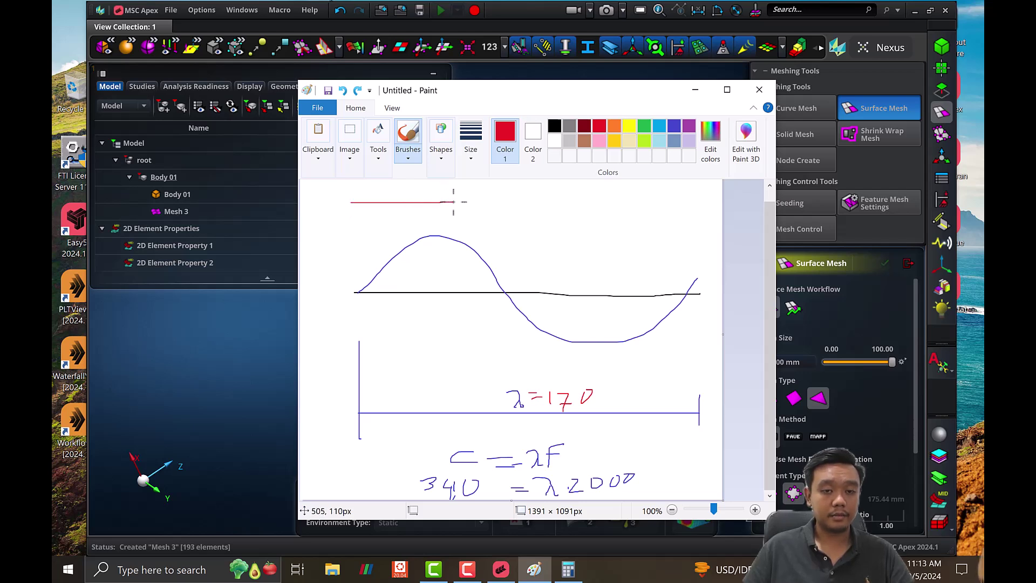
pyautogui.moveTo(456, 360)
pyautogui.mouseDown()
pyautogui.moveTo(369, 365)
pyautogui.moveTo(358, 346)
pyautogui.moveTo(358, 160)
pyautogui.mouseUp()
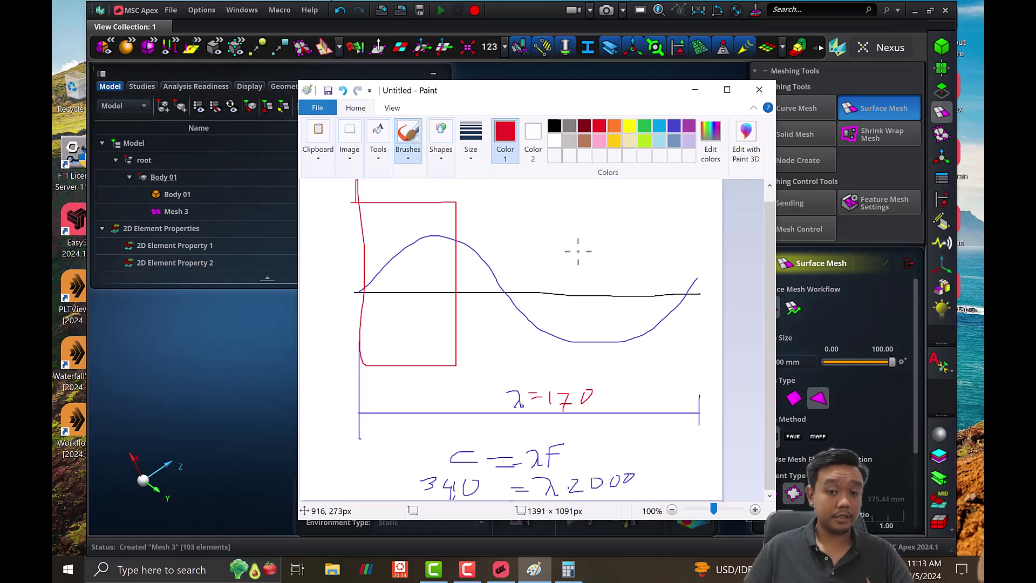
# Switch to Calculator and divide the calculated wavelength of 0.17 by 4.
pyautogui.click(568, 569)
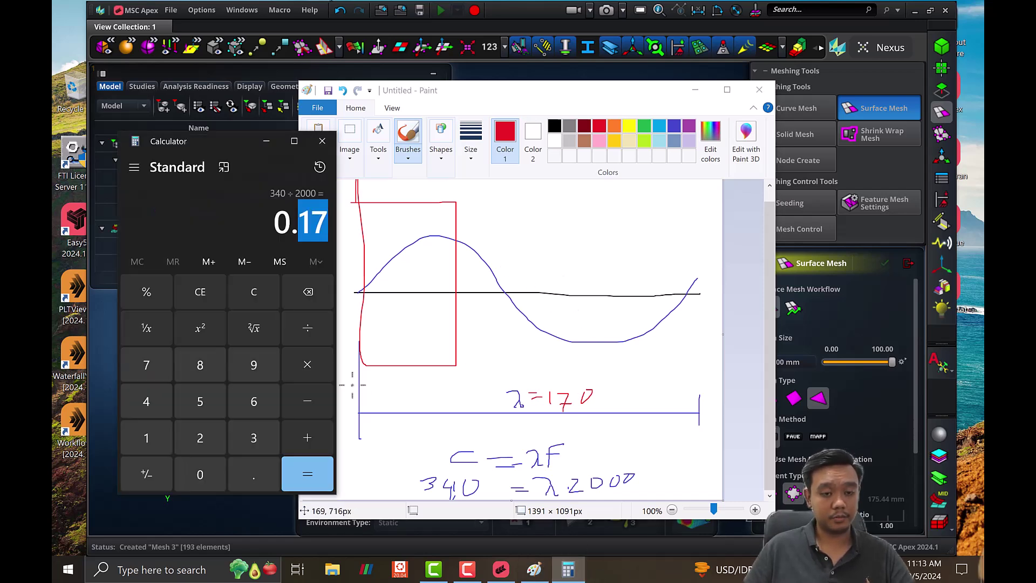
pyautogui.click(313, 333)
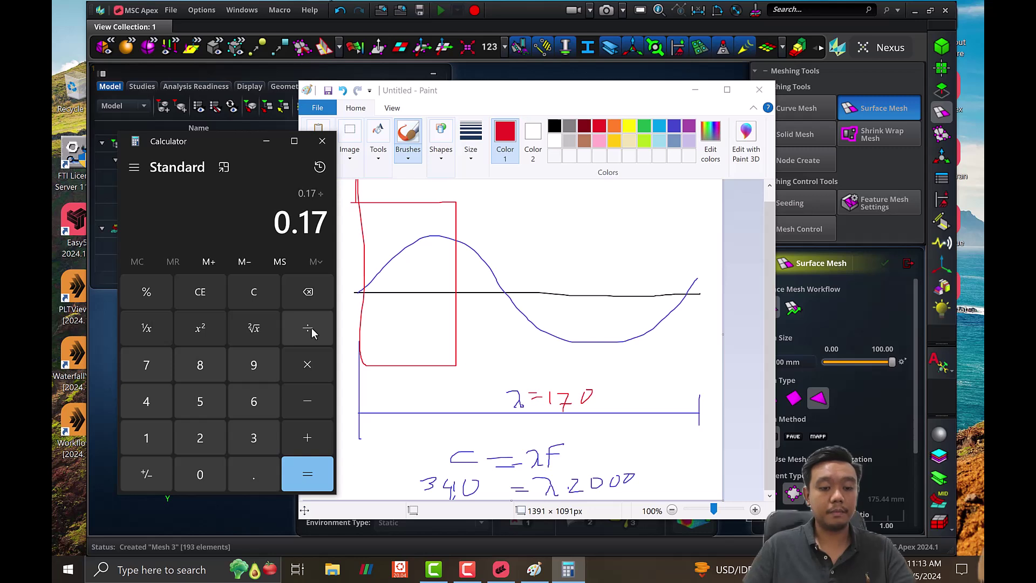
pyautogui.write('4')
pyautogui.press('Return')
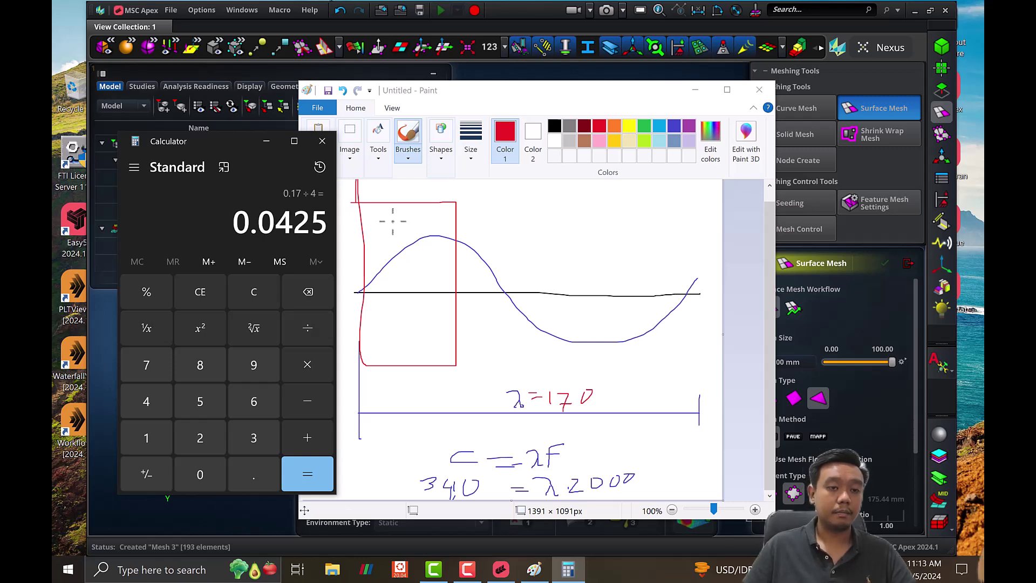
# Switch back to Paint and draw red straight segments along the blue wave, approximating each quarter wavelength with one linear element.
pyautogui.click(526, 220)
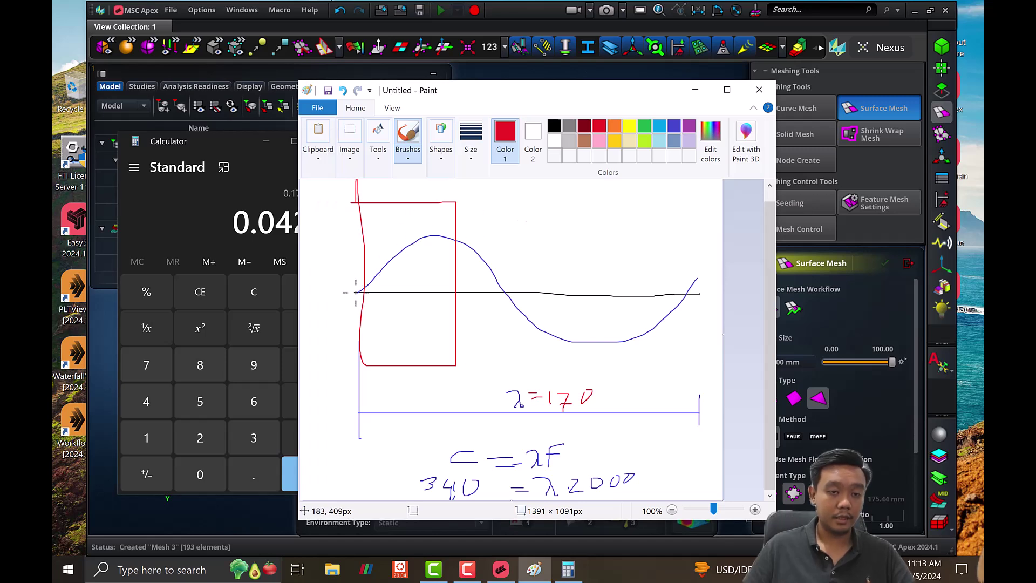
pyautogui.moveTo(369, 286)
pyautogui.mouseDown()
pyautogui.moveTo(457, 236)
pyautogui.moveTo(531, 329)
pyautogui.moveTo(566, 351)
pyautogui.mouseUp()
pyautogui.hotkey('ctrl', 'z')
pyautogui.moveTo(504, 293)
pyautogui.mouseDown()
pyautogui.moveTo(592, 341)
pyautogui.moveTo(686, 297)
pyautogui.mouseUp()
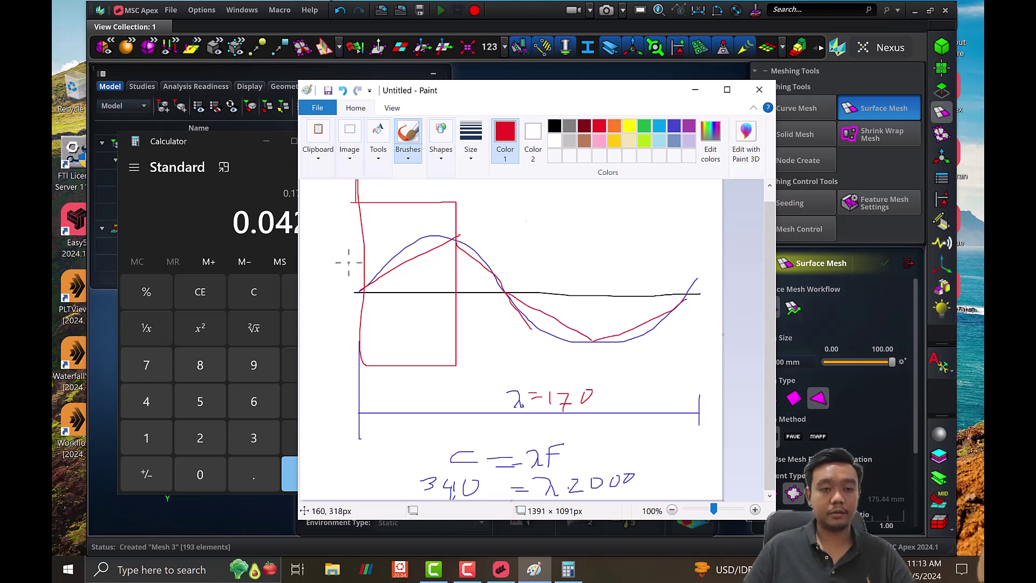
# Return to MSC Apex and set the surface mesh size to 50 mm.
pyautogui.click(855, 321)
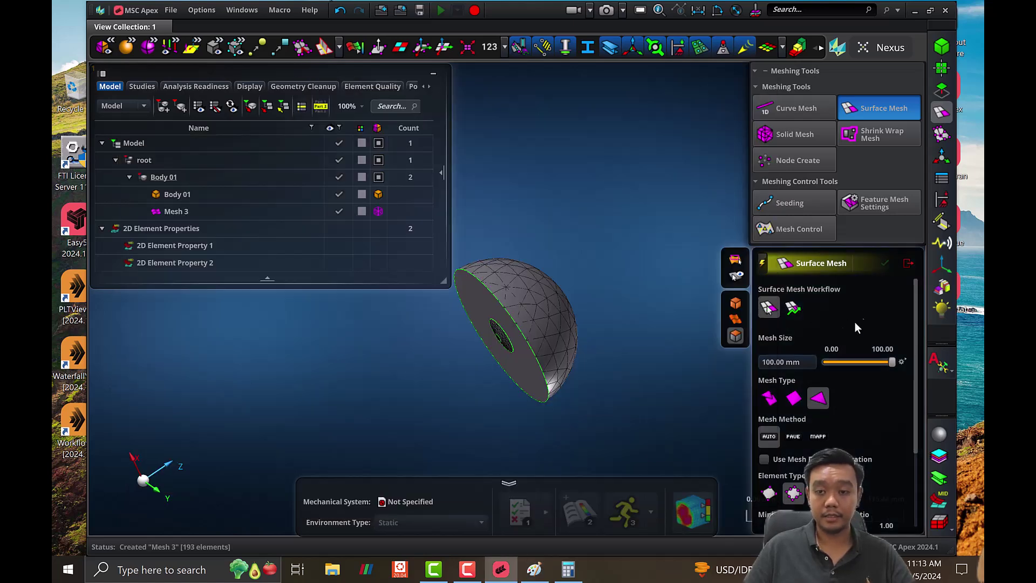
pyautogui.tripleClick(788, 362)
pyautogui.write('50')
pyautogui.press('Return')
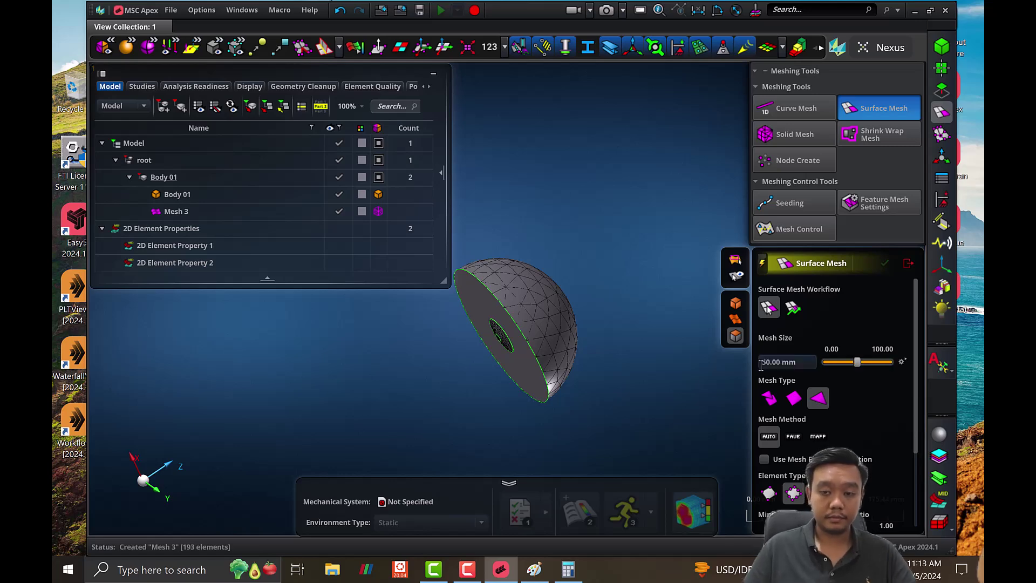
# Create a solid mesh on the half-sphere air body with a mesh size of 50 mm.
pyautogui.click(789, 134)
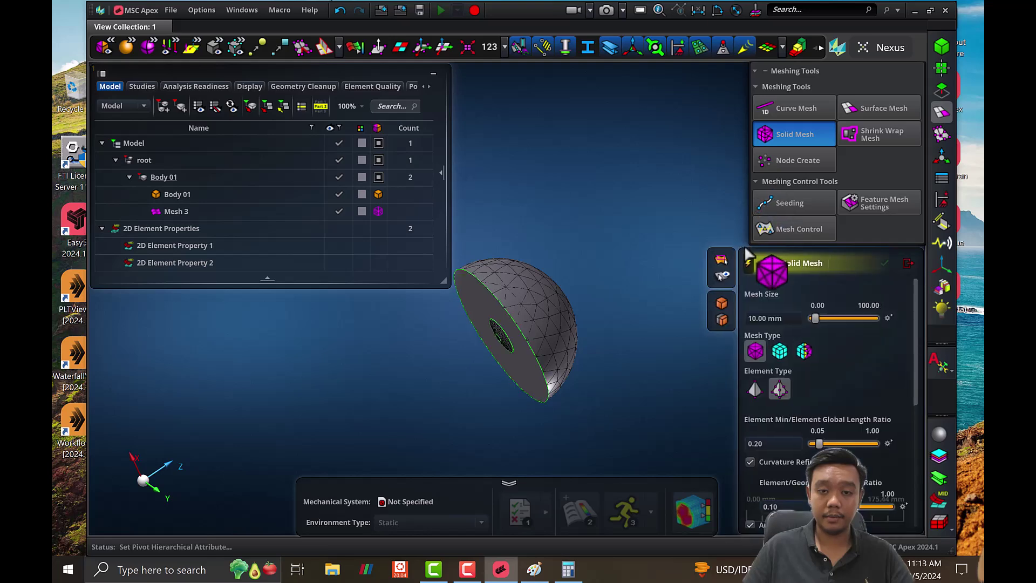
pyautogui.scroll(-3, 798, 471)
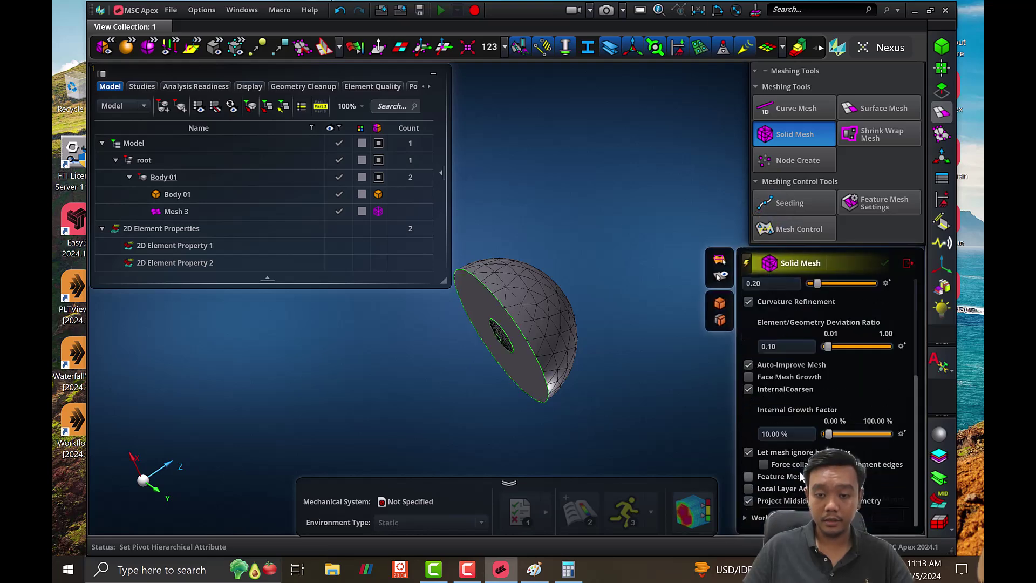
pyautogui.scroll(3, 818, 416)
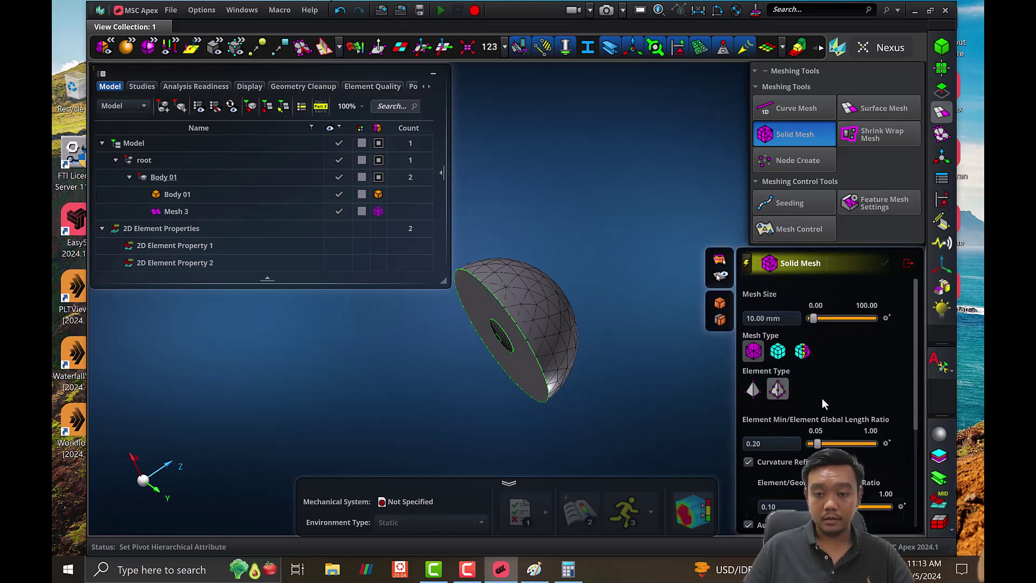
pyautogui.click(772, 318)
pyautogui.write('50')
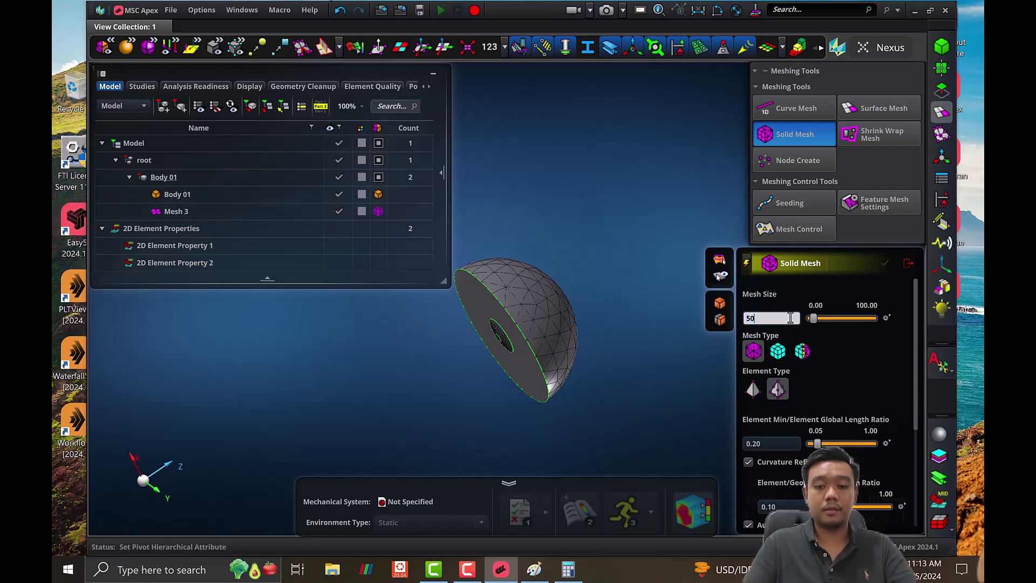
pyautogui.press('Return')
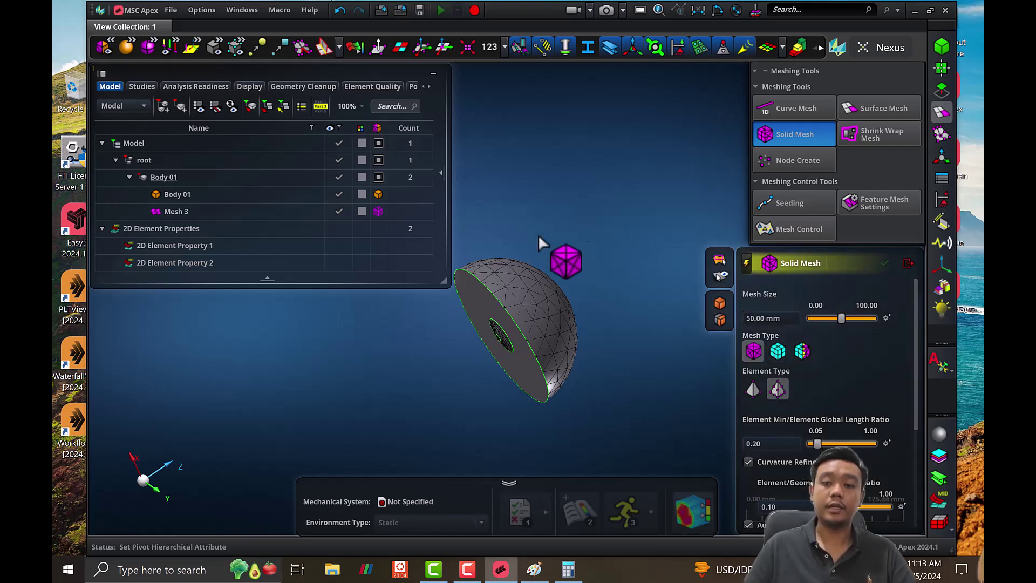
pyautogui.click(513, 330)
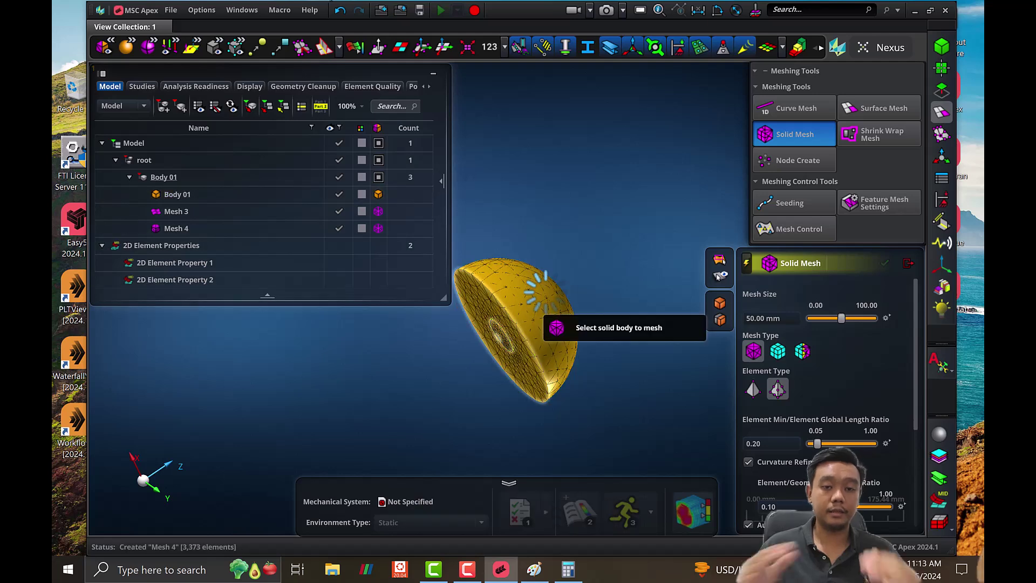
# Examine the meshed body from its flat side, the elements assigned to 2D Element Property 1, and the 3D element property list.
pyautogui.moveTo(537, 287); pyautogui.dragTo(594, 245, button='middle')
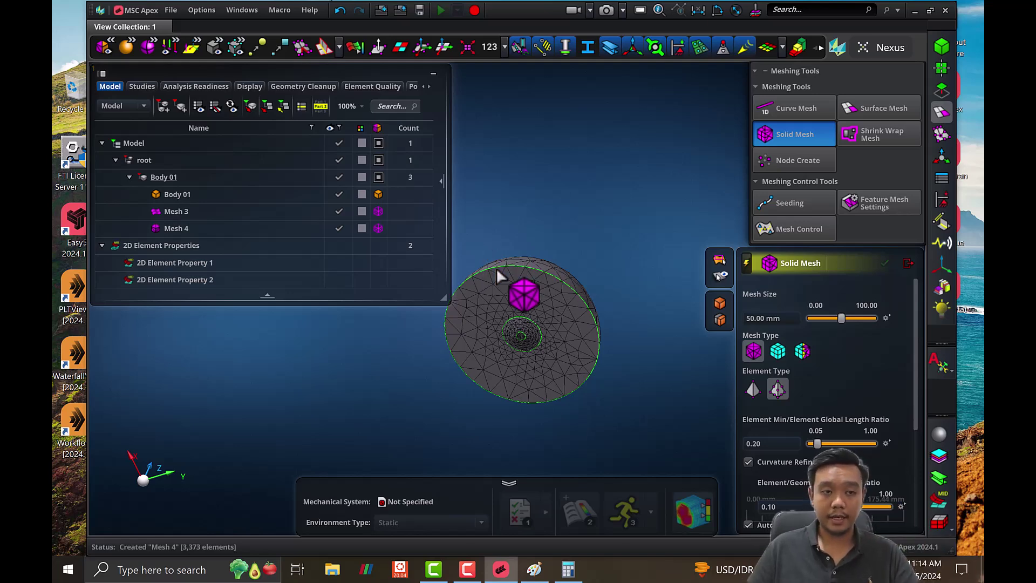
pyautogui.moveTo(561, 252); pyautogui.dragTo(564, 265, button='middle')
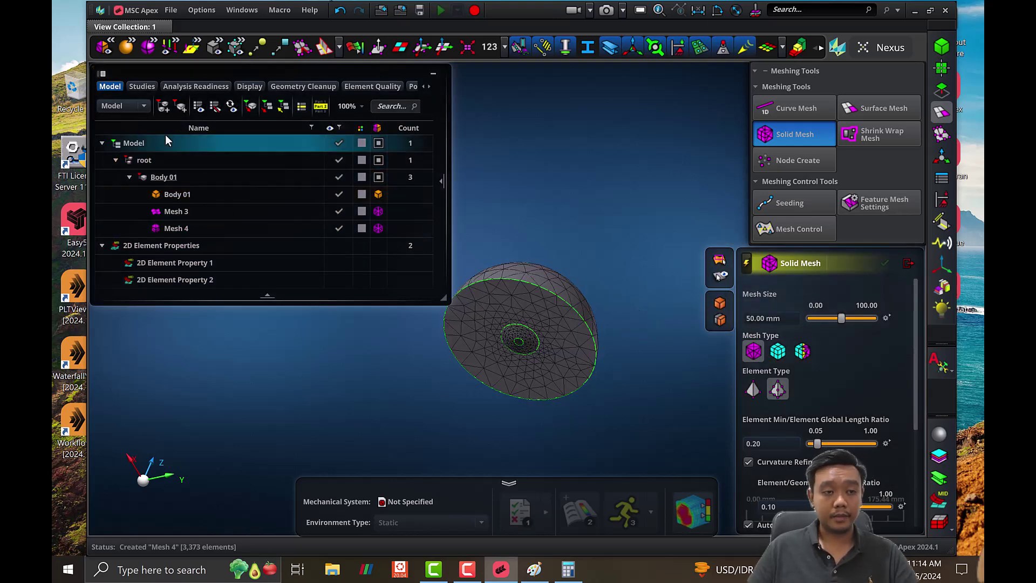
pyautogui.click(174, 262)
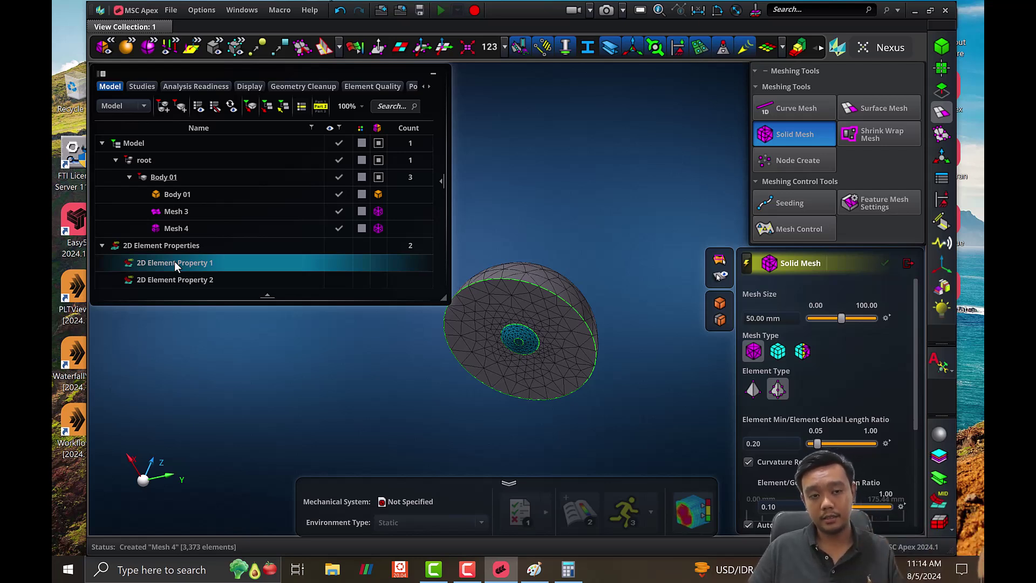
pyautogui.click(470, 302)
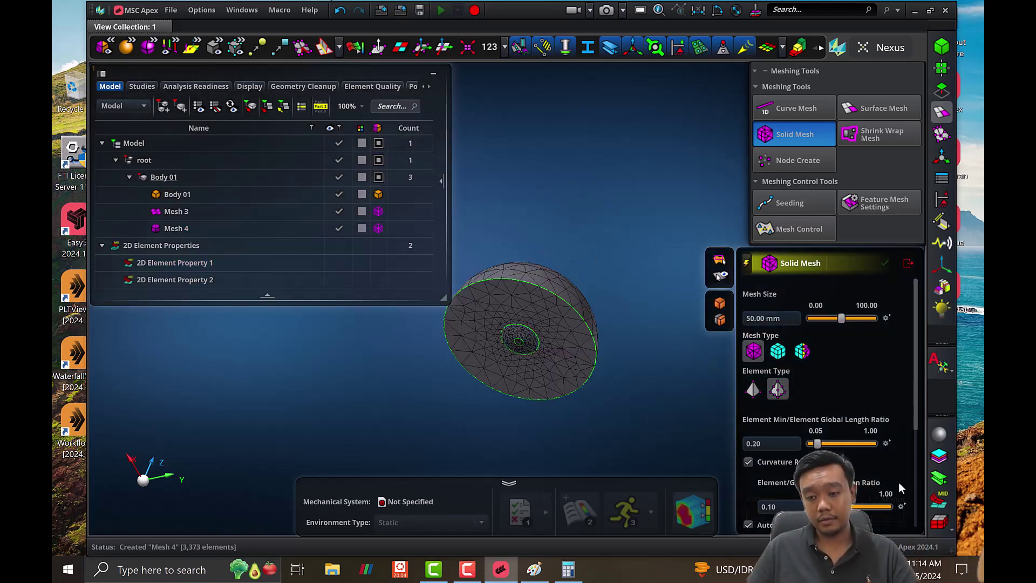
pyautogui.click(941, 524)
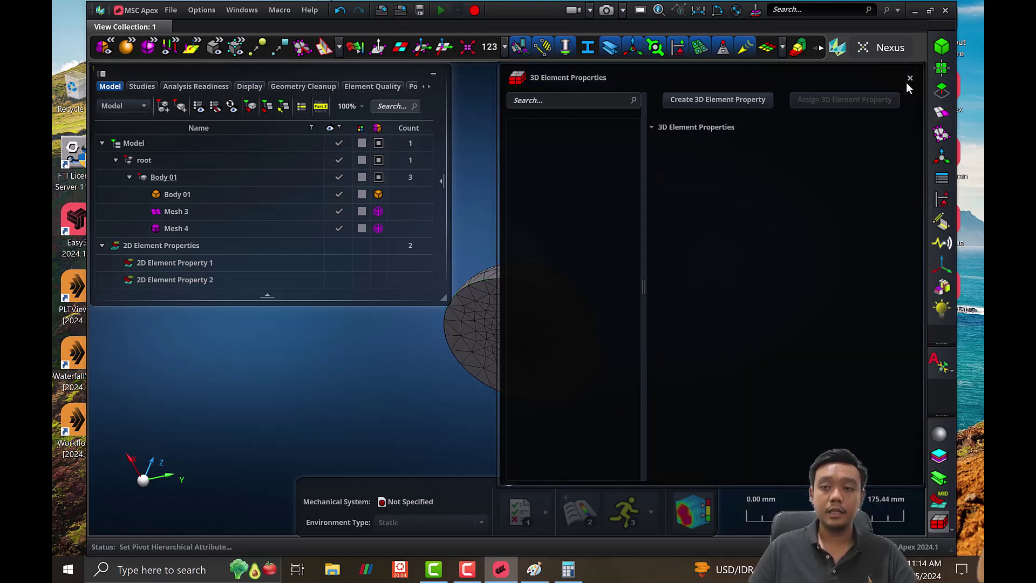
pyautogui.click(910, 78)
# Start exporting the whole model and create and open a new folder named simple-speaker inside C:\project\actran.
pyautogui.click(145, 143)
pyautogui.rightClick(144, 144)
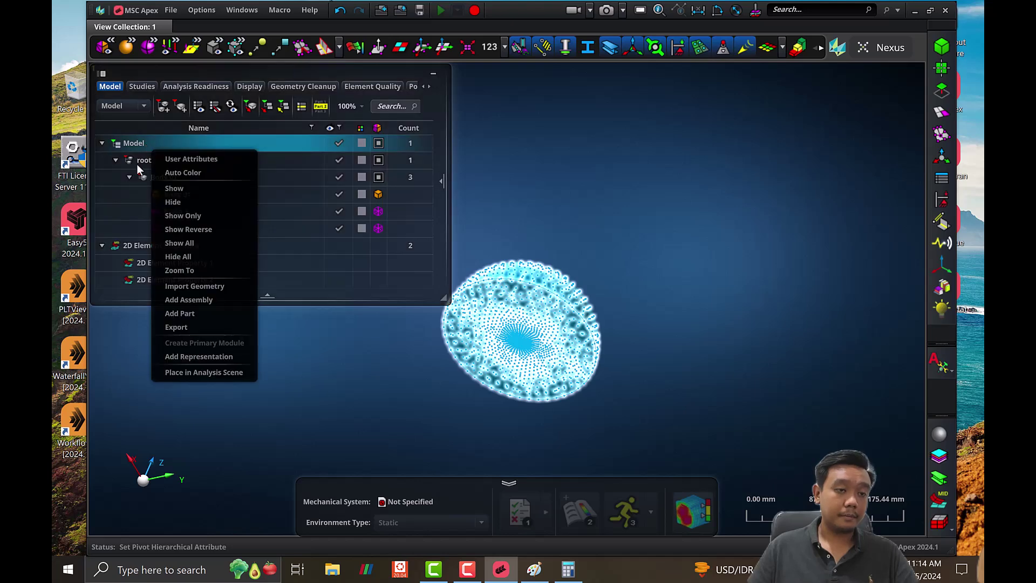
pyautogui.click(194, 328)
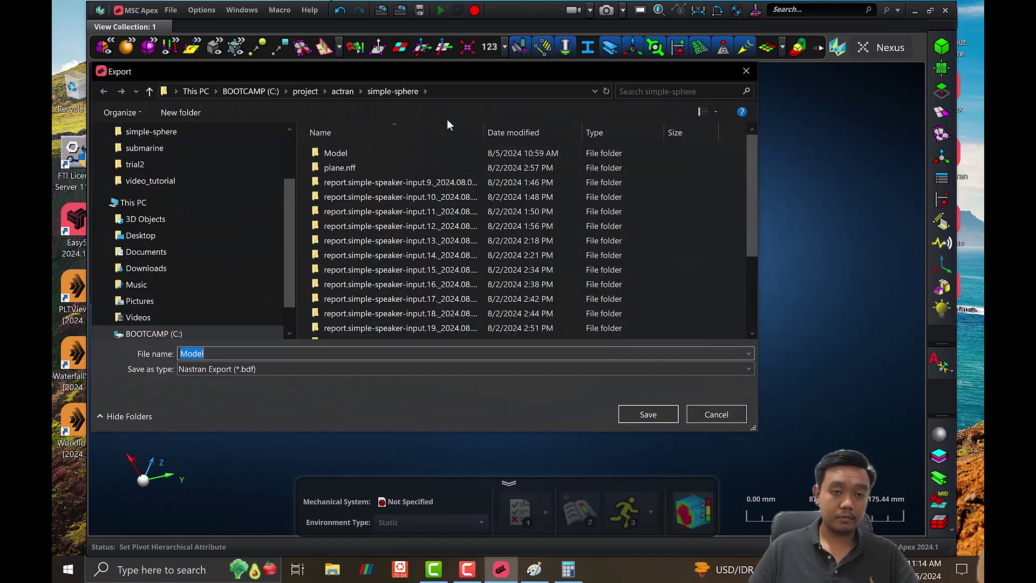
pyautogui.click(341, 92)
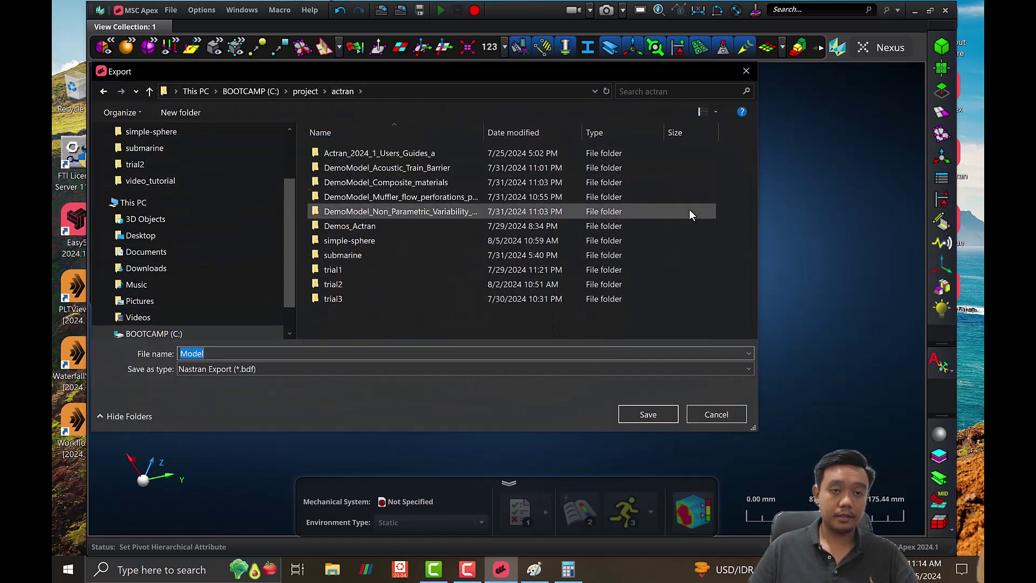
pyautogui.rightClick(729, 210)
pyautogui.moveTo(772, 381)
pyautogui.click(678, 383)
pyautogui.write('simple-speak')
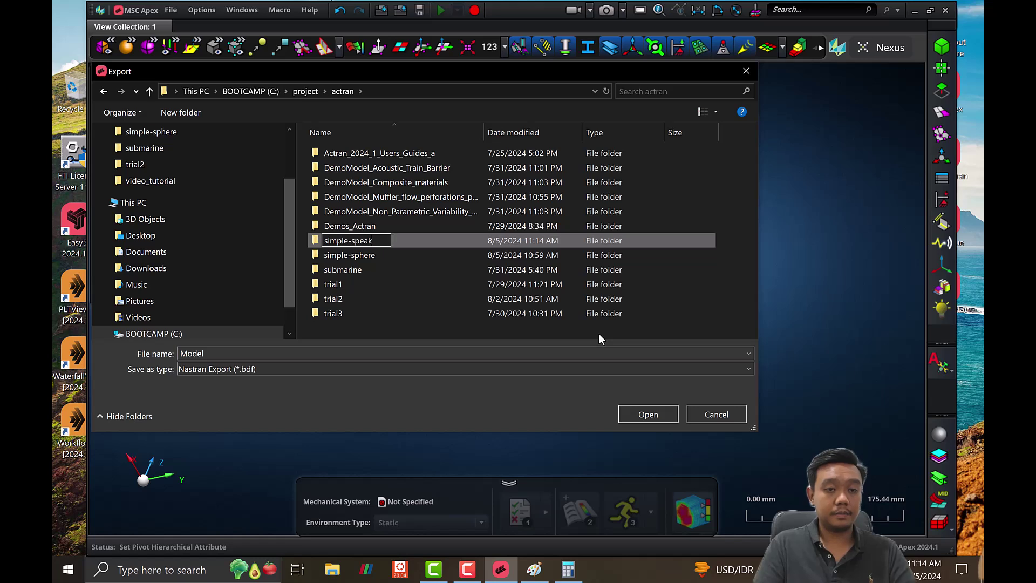
pyautogui.press('Return')
pyautogui.press('Return')
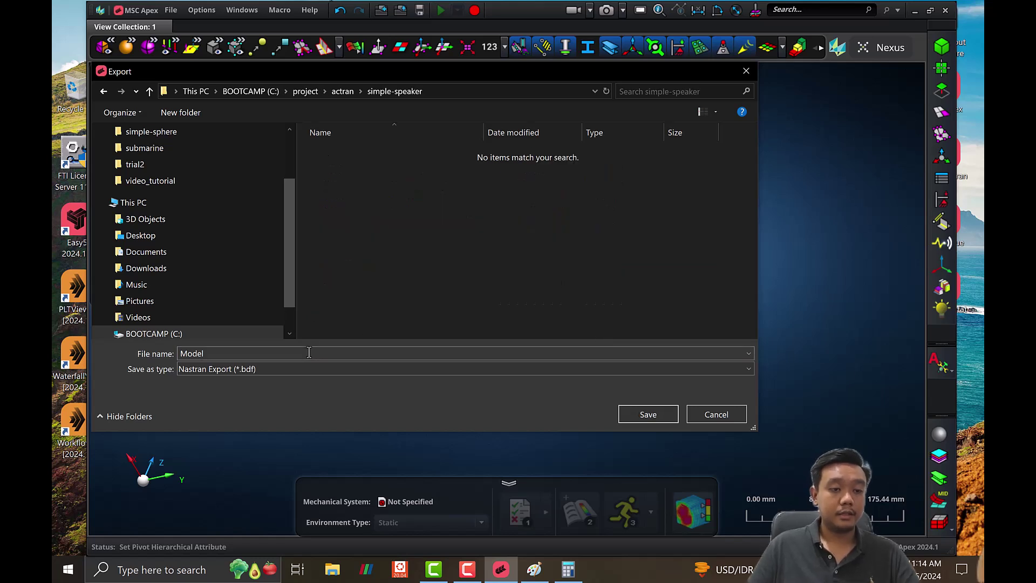
# Set the export type to Nastran Export (*.bdf) and save the file as simple-speaker-mesh.
pyautogui.click(276, 370)
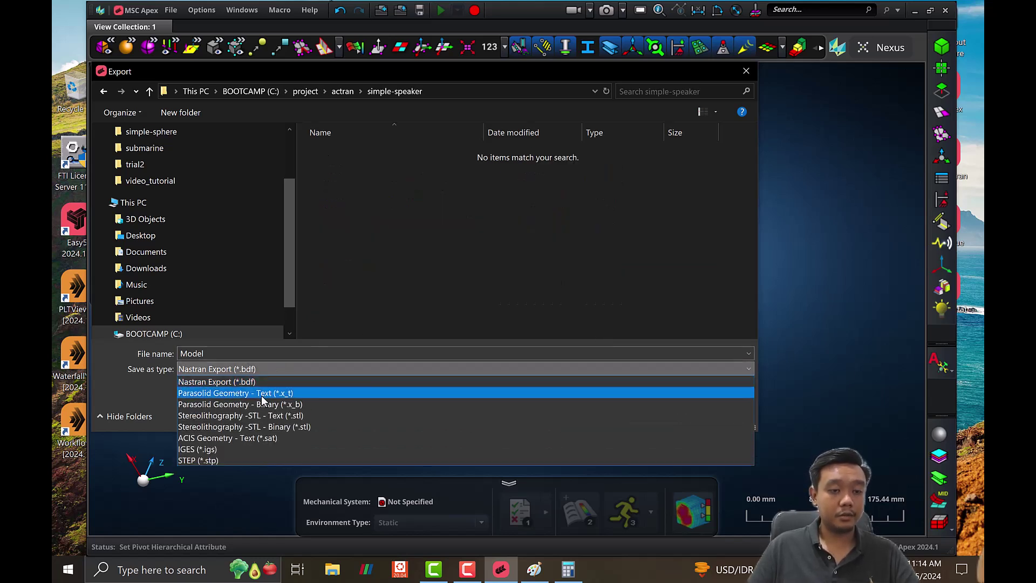
pyautogui.click(236, 382)
pyautogui.doubleClick(181, 354)
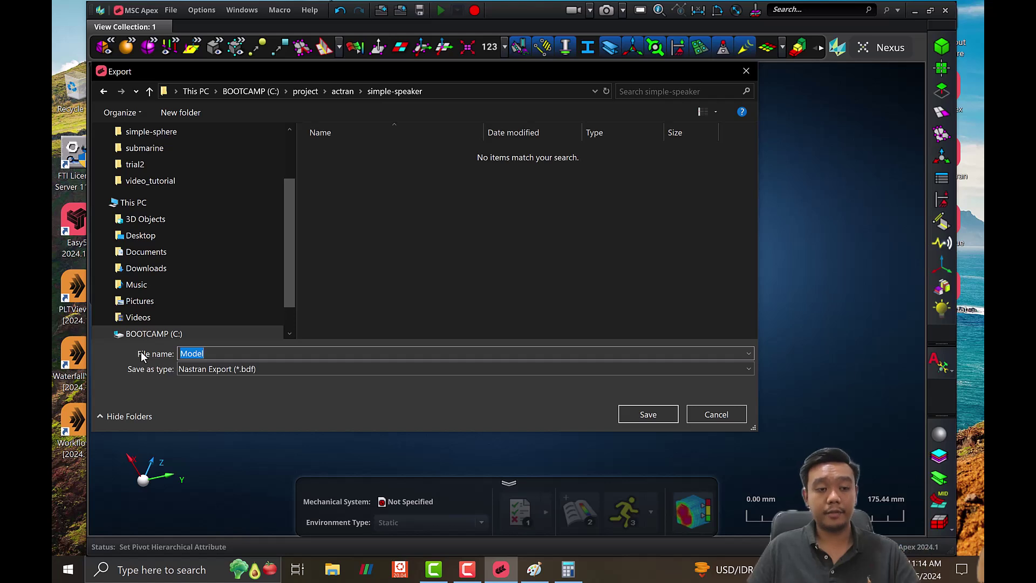
pyautogui.write('simple-speaker-mesh')
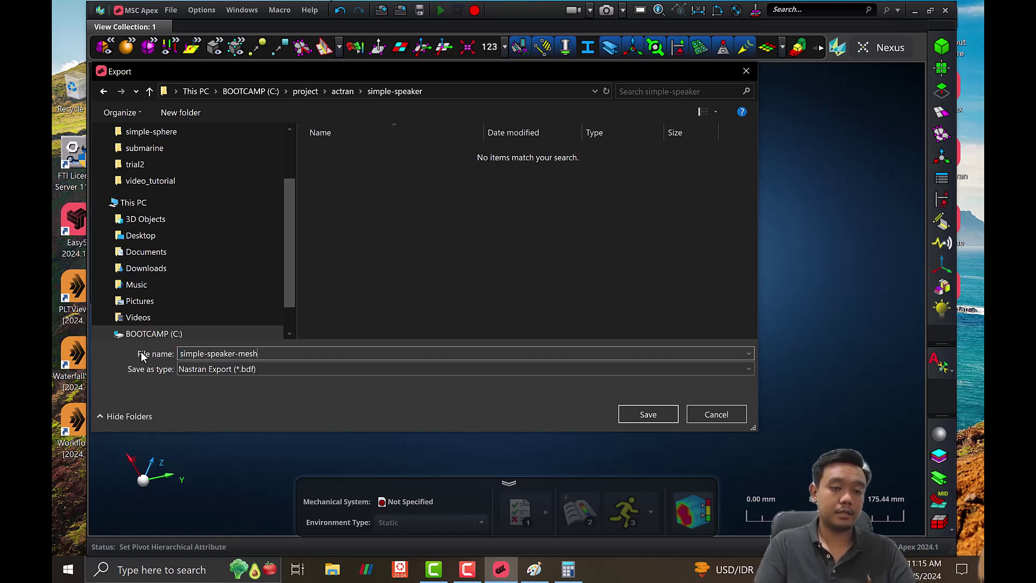
pyautogui.click(621, 416)
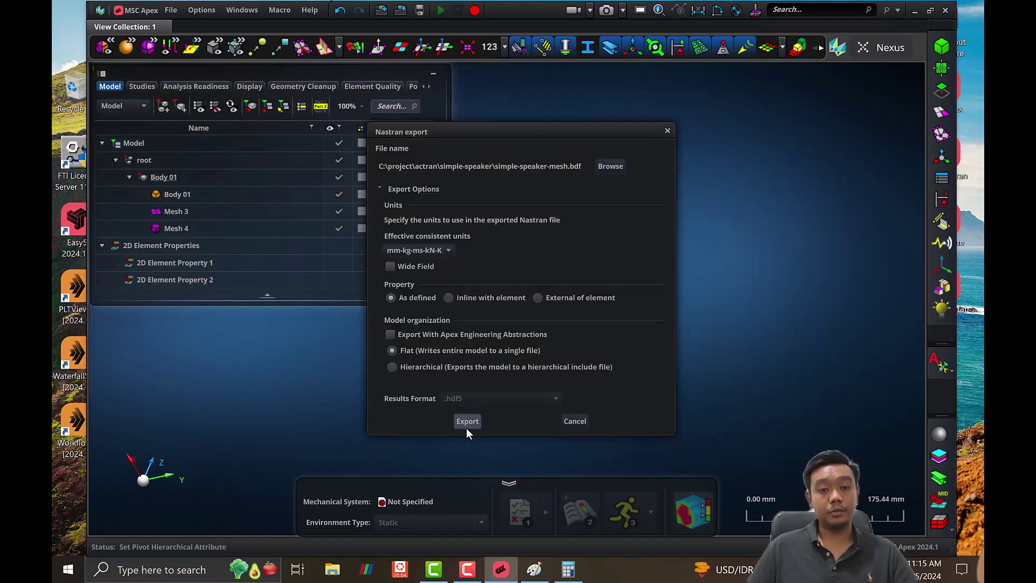
# Review the available unit systems, keep mm-kg-ms-kN-K, and run the Nastran export as a flat single file.
pyautogui.moveTo(478, 132); pyautogui.dragTo(556, 130)
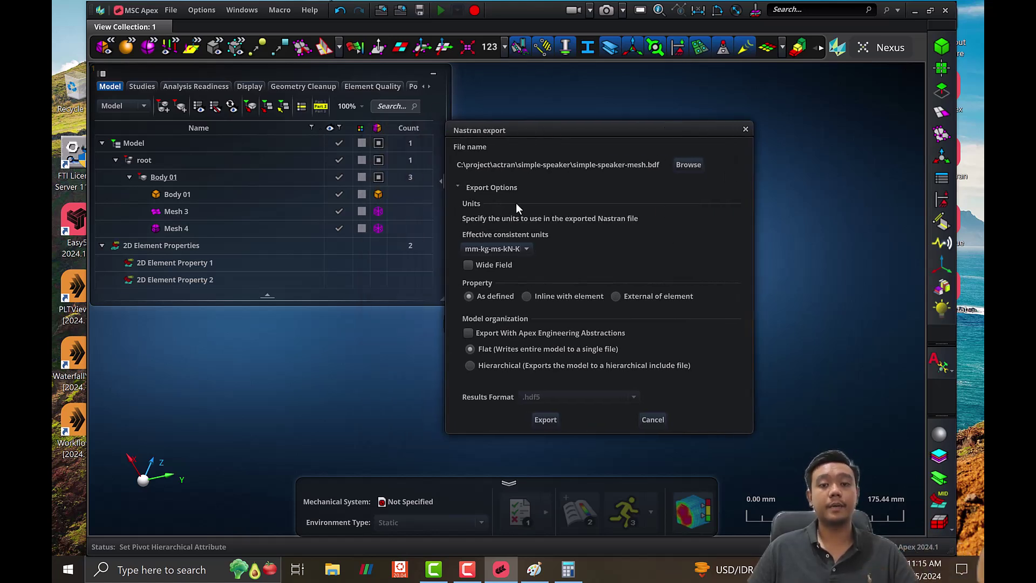
pyautogui.click(491, 253)
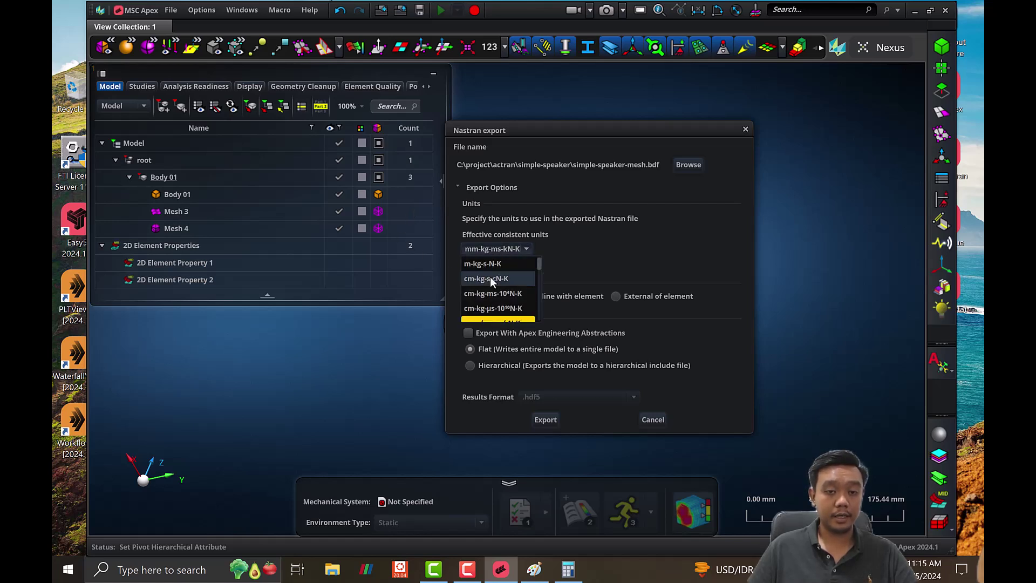
pyautogui.scroll(-1, 489, 278)
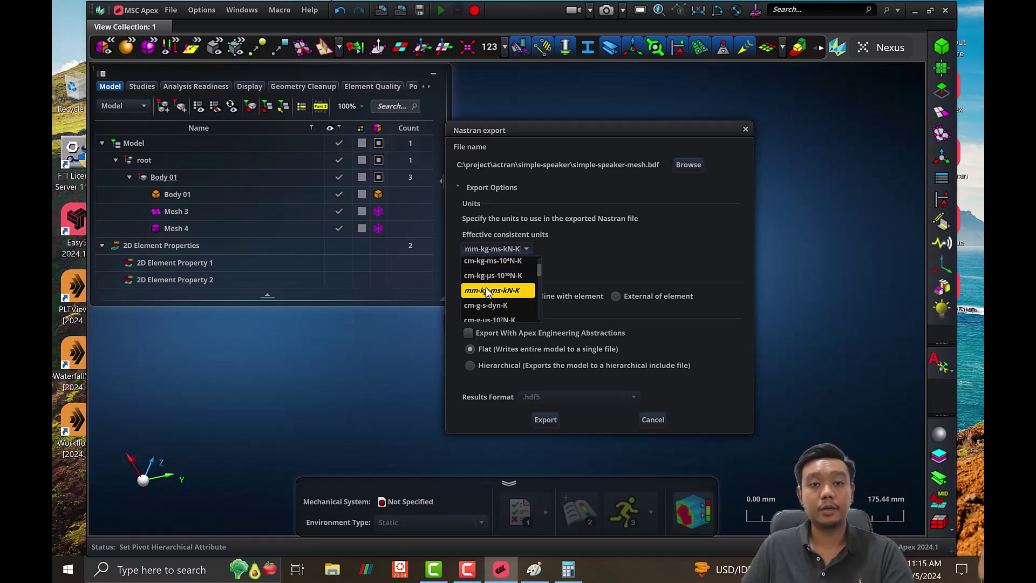
pyautogui.click(699, 39)
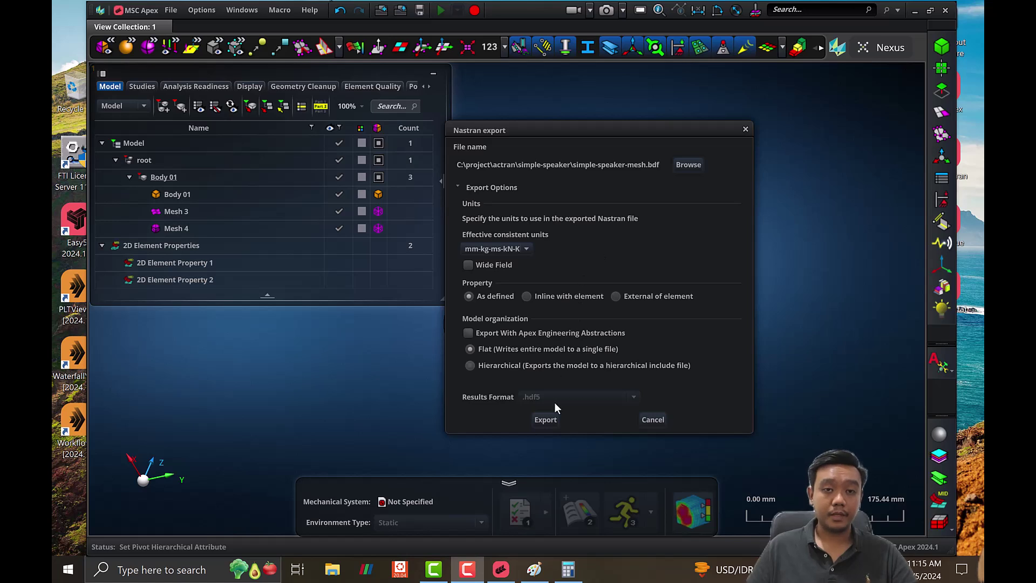
pyautogui.click(546, 420)
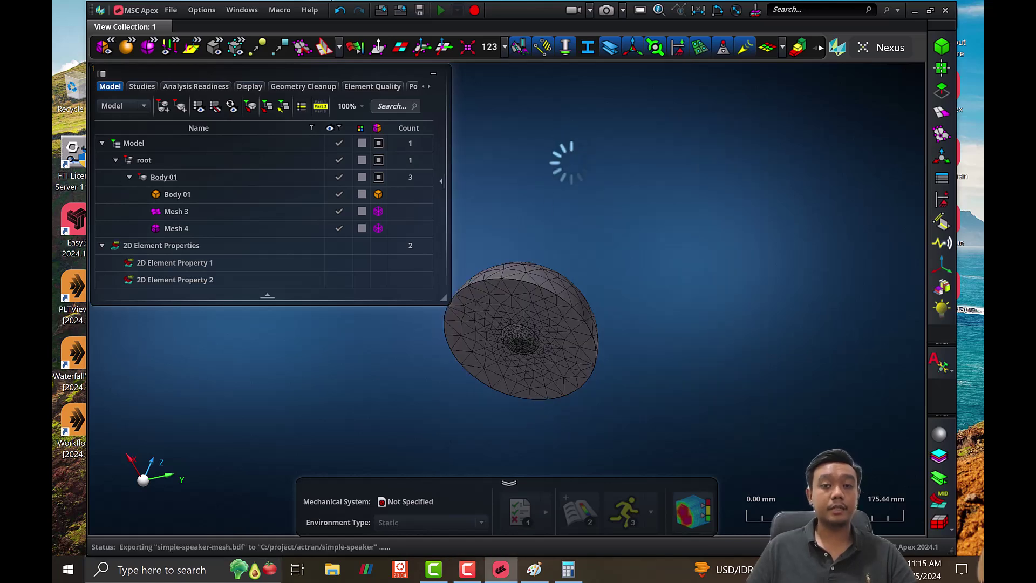